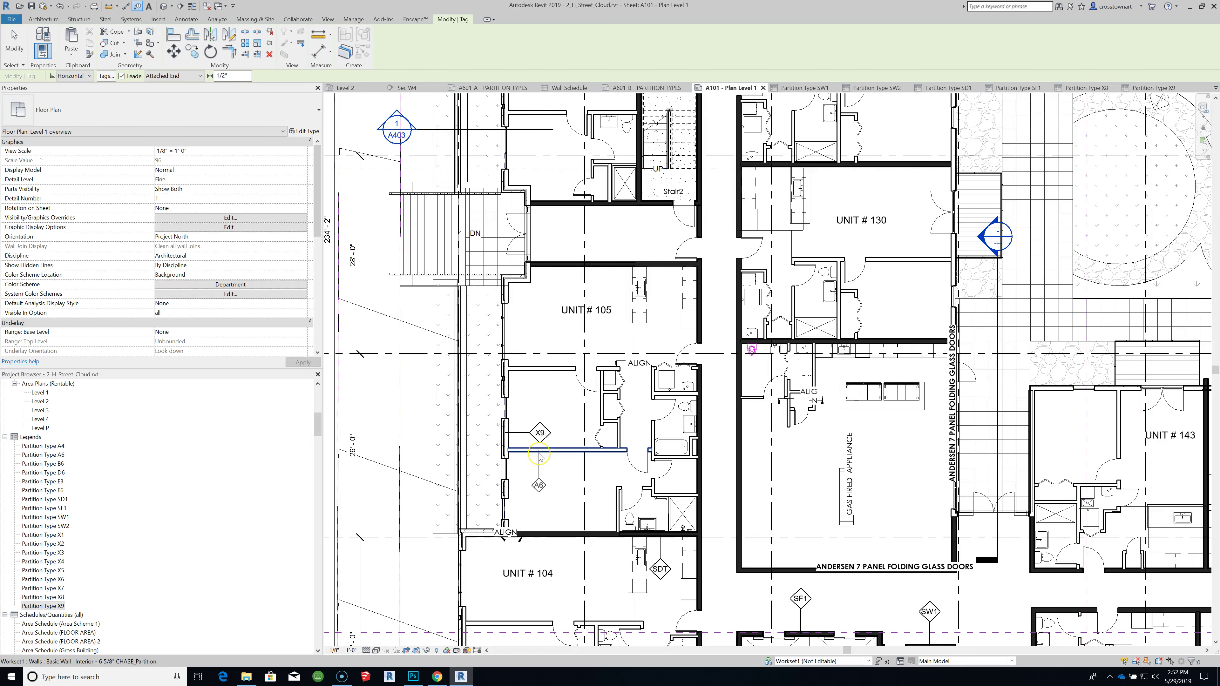
Zoom around the Level 1 plan to locate the EIFS wall beside Unit 105's stair.
{"action": "scroll", "coordinate": [539, 452], "scroll_direction": "up", "scroll_amount": 2}
{"action": "scroll", "coordinate": [539, 456], "scroll_direction": "up", "scroll_amount": 2}
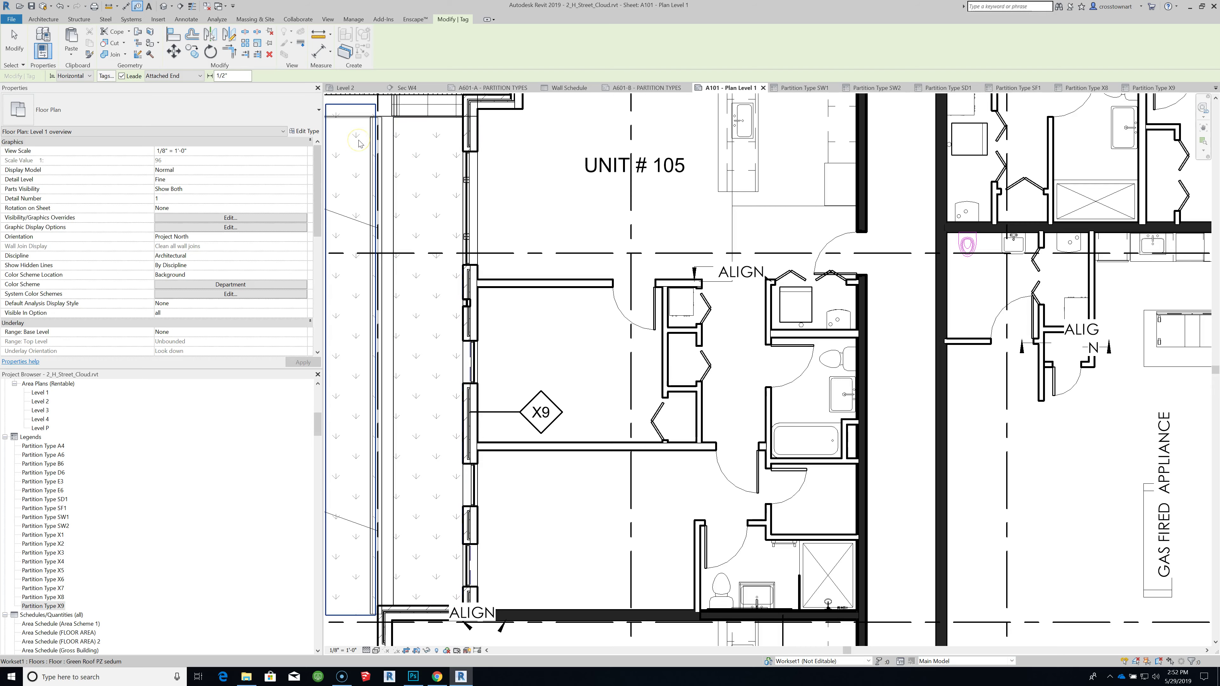
{"action": "left_click", "coordinate": [569, 446]}
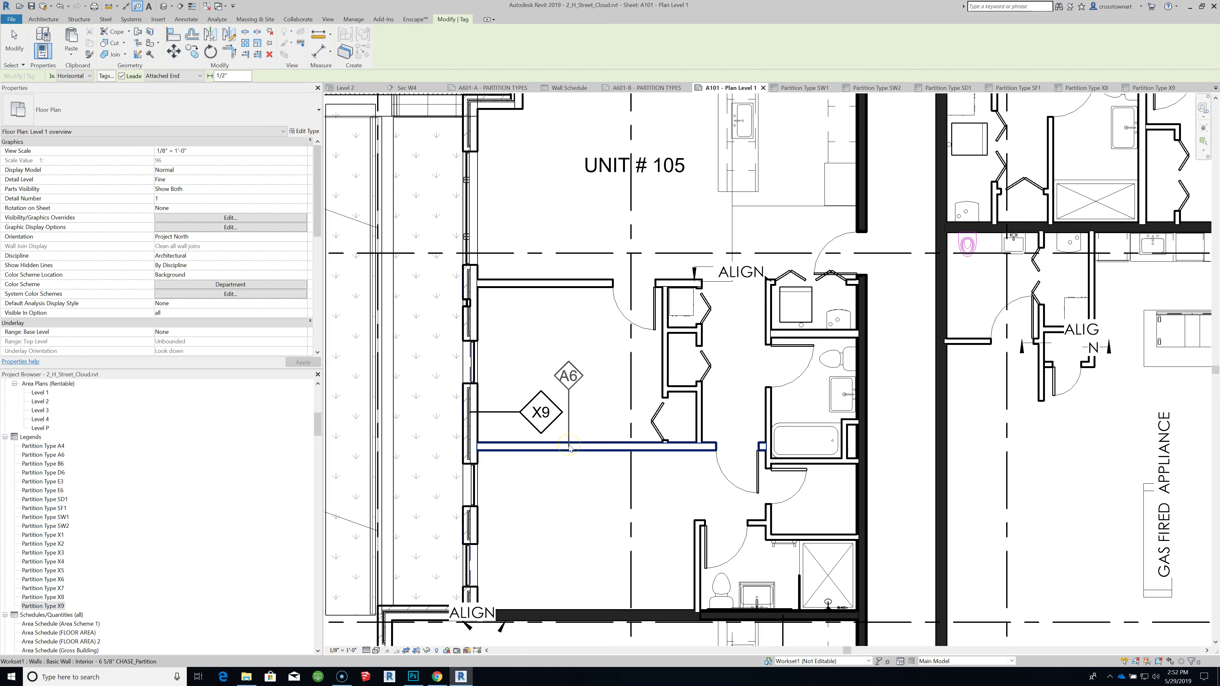
{"action": "left_click", "coordinate": [545, 430]}
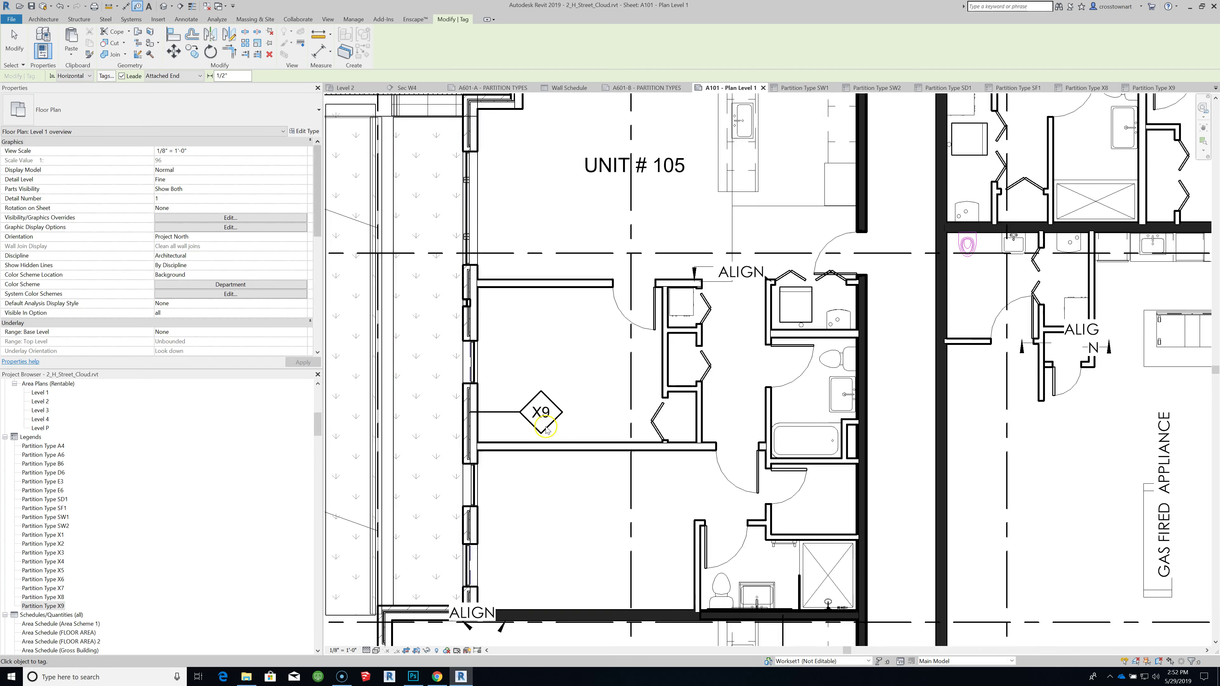
{"action": "scroll", "coordinate": [546, 429], "scroll_direction": "down", "scroll_amount": 1}
{"action": "scroll", "coordinate": [546, 429], "scroll_direction": "down", "scroll_amount": 1}
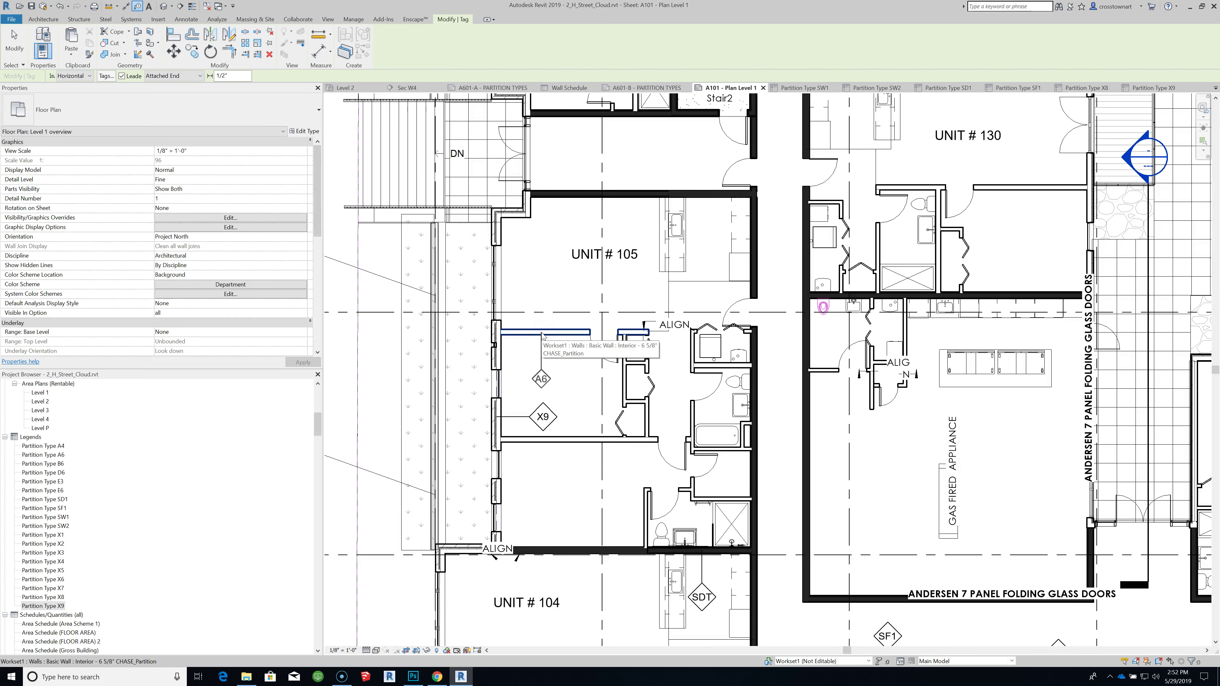
{"action": "scroll", "coordinate": [542, 334], "scroll_direction": "up", "scroll_amount": 2}
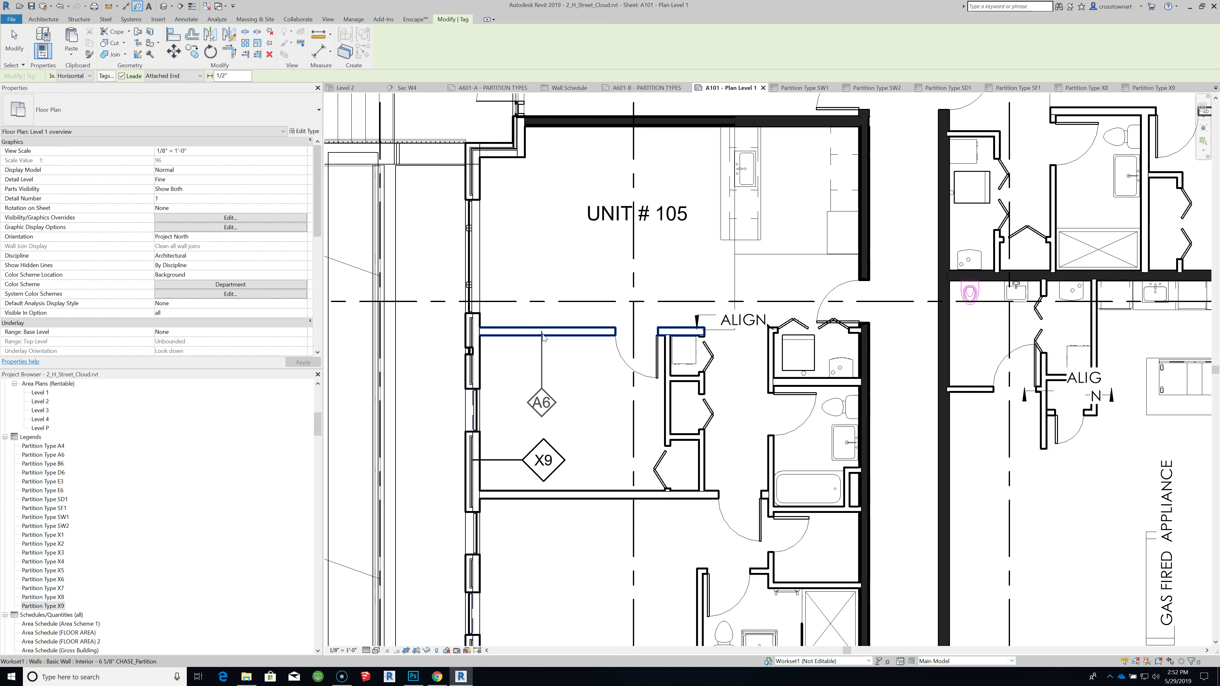
{"action": "left_click", "coordinate": [297, 140]}
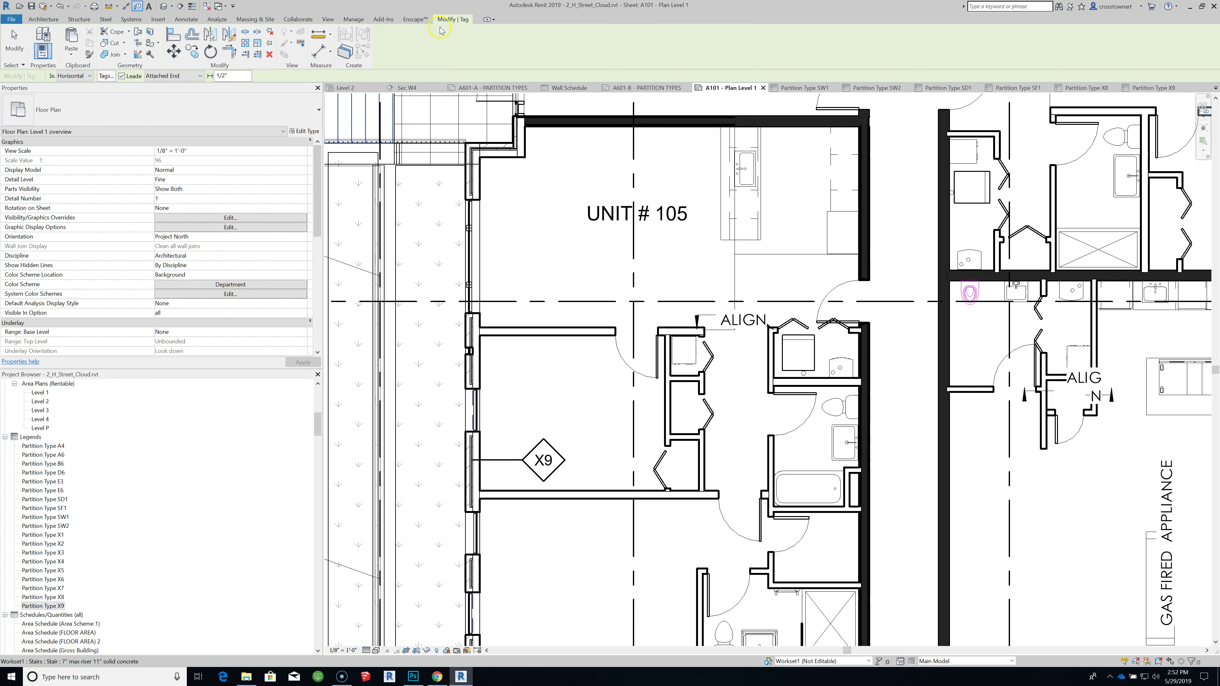
{"action": "left_click", "coordinate": [563, 333]}
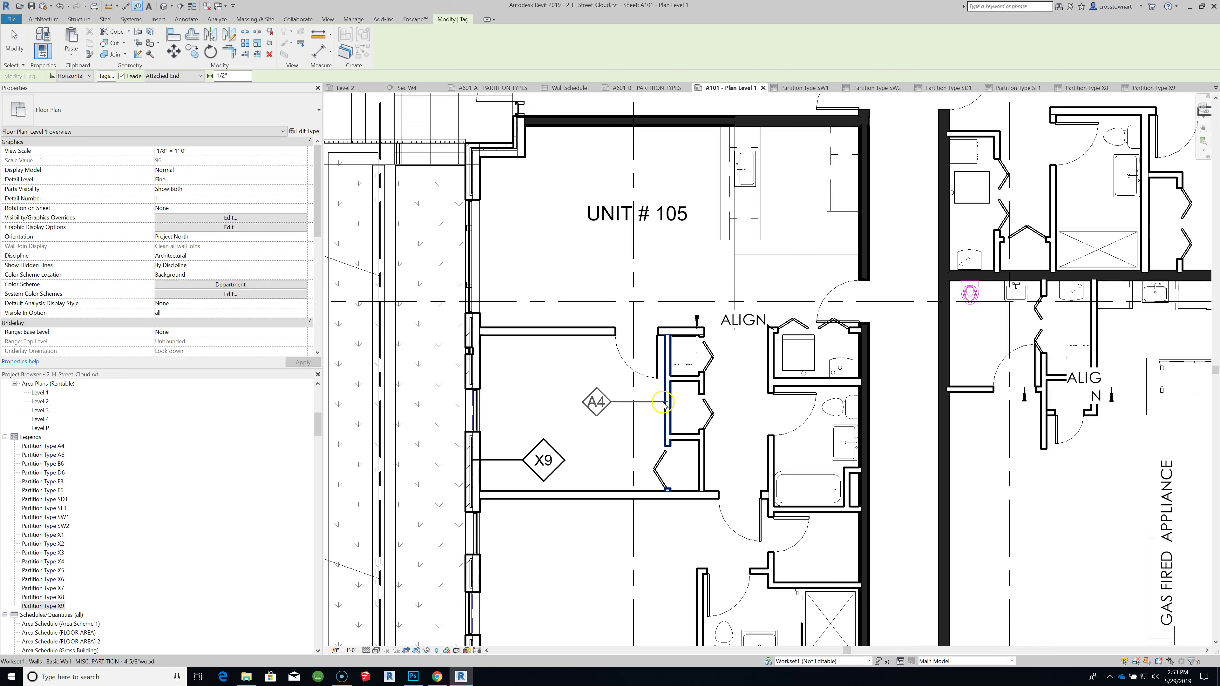
{"action": "scroll", "coordinate": [666, 410], "scroll_direction": "up", "scroll_amount": 2}
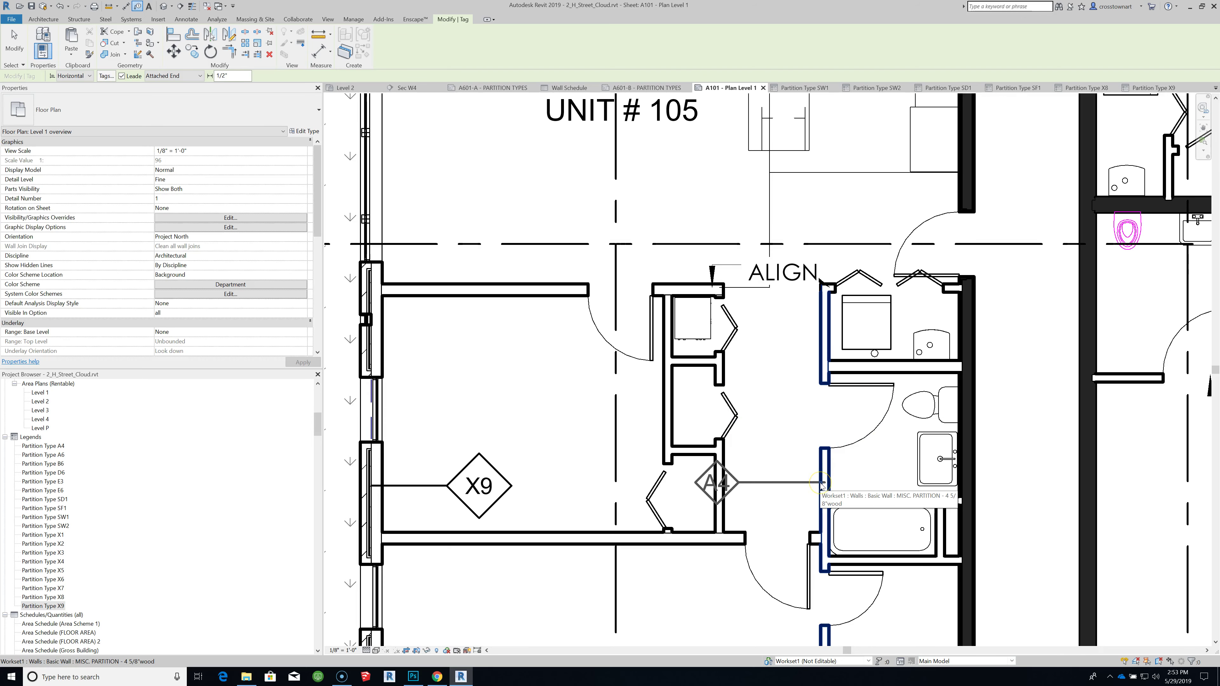
{"action": "scroll", "coordinate": [533, 255], "scroll_direction": "down", "scroll_amount": 3}
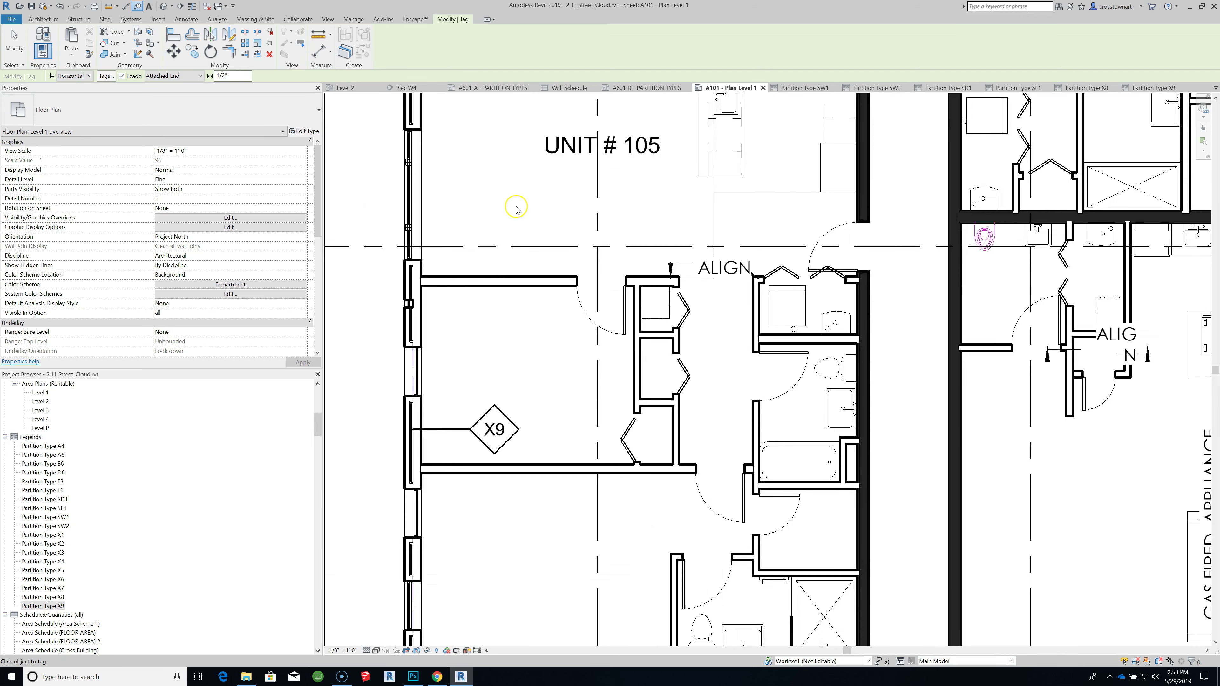
{"action": "scroll", "coordinate": [525, 444], "scroll_direction": "up", "scroll_amount": 1}
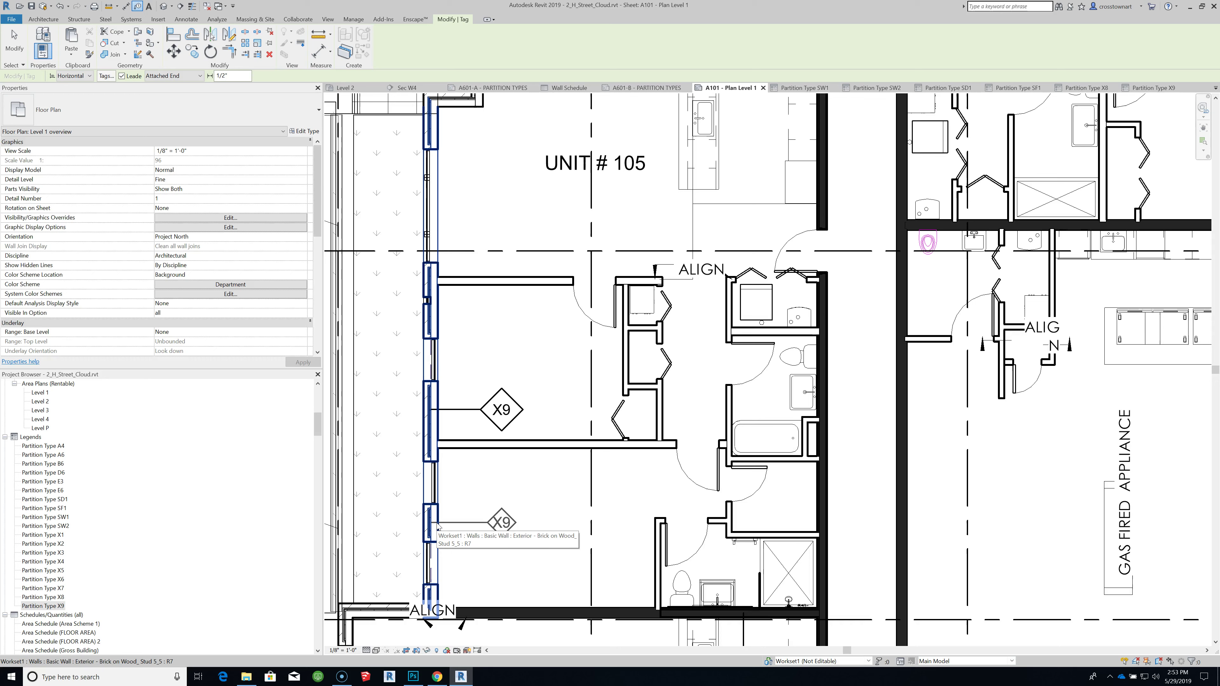
{"action": "scroll", "coordinate": [437, 525], "scroll_direction": "down", "scroll_amount": 3}
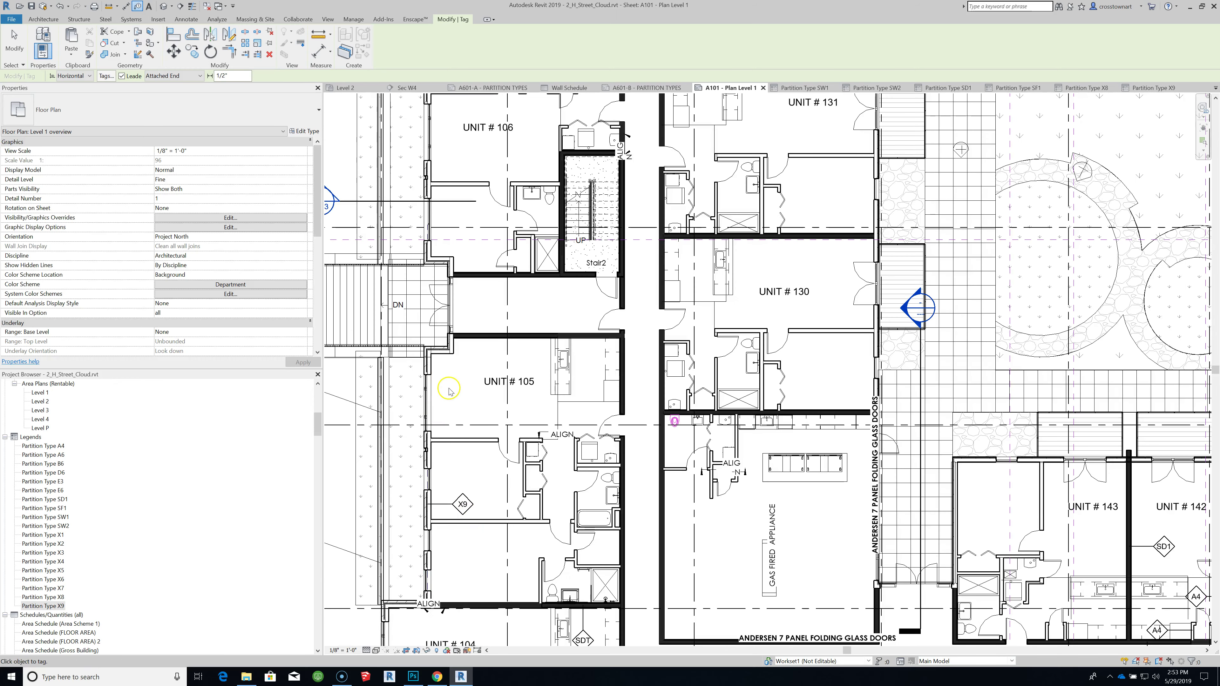
{"action": "scroll", "coordinate": [449, 332], "scroll_direction": "up", "scroll_amount": 2}
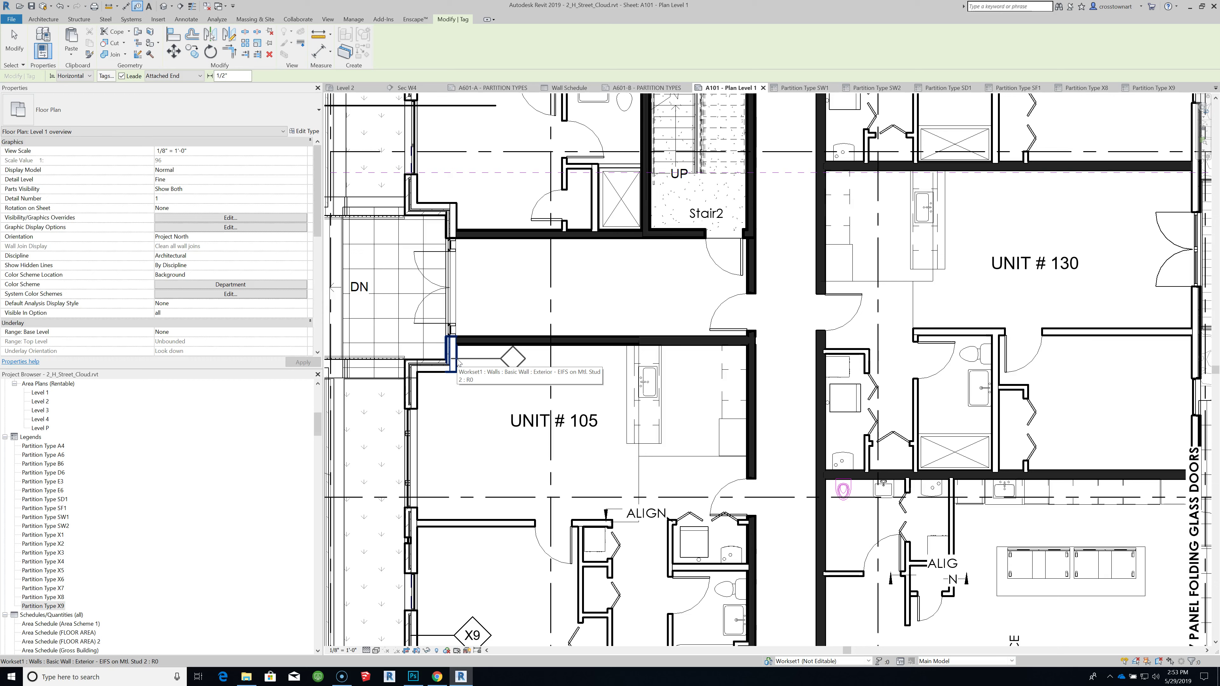
Tag the exterior wall beside Unit 105's stair and change the tag's label to X10.
{"action": "left_click", "coordinate": [459, 364]}
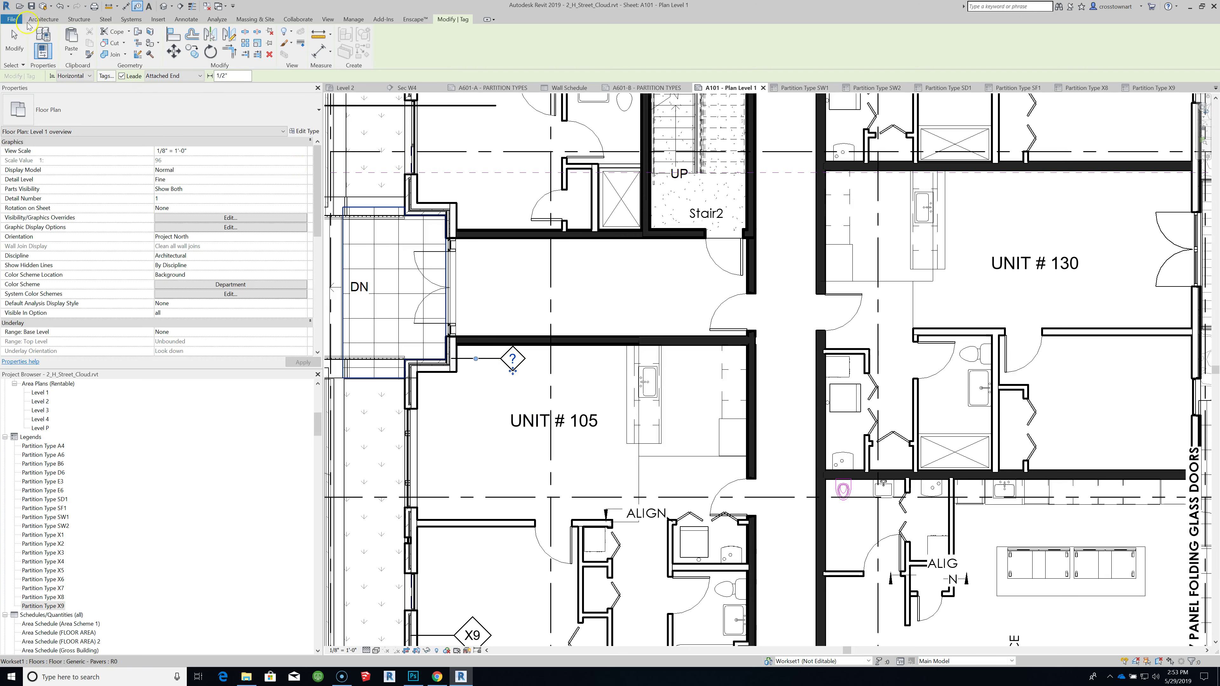
{"action": "left_click", "coordinate": [14, 40]}
{"action": "scroll", "coordinate": [431, 402], "scroll_direction": "up", "scroll_amount": 2}
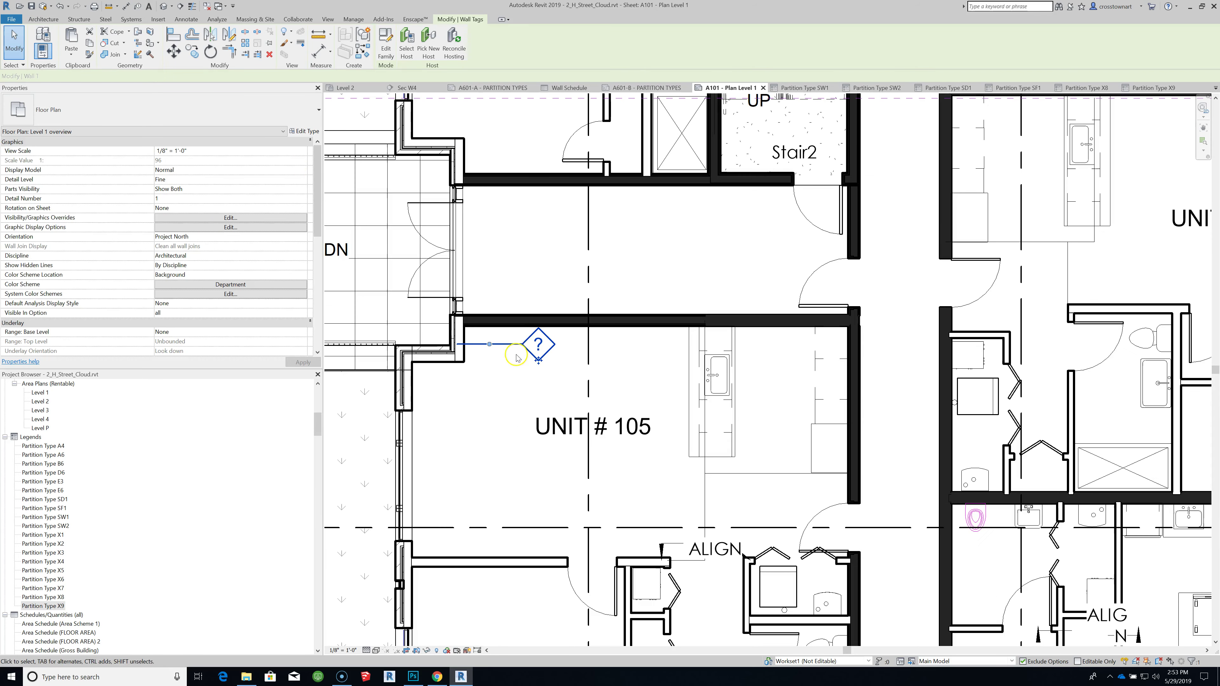
{"action": "left_click", "coordinate": [538, 349]}
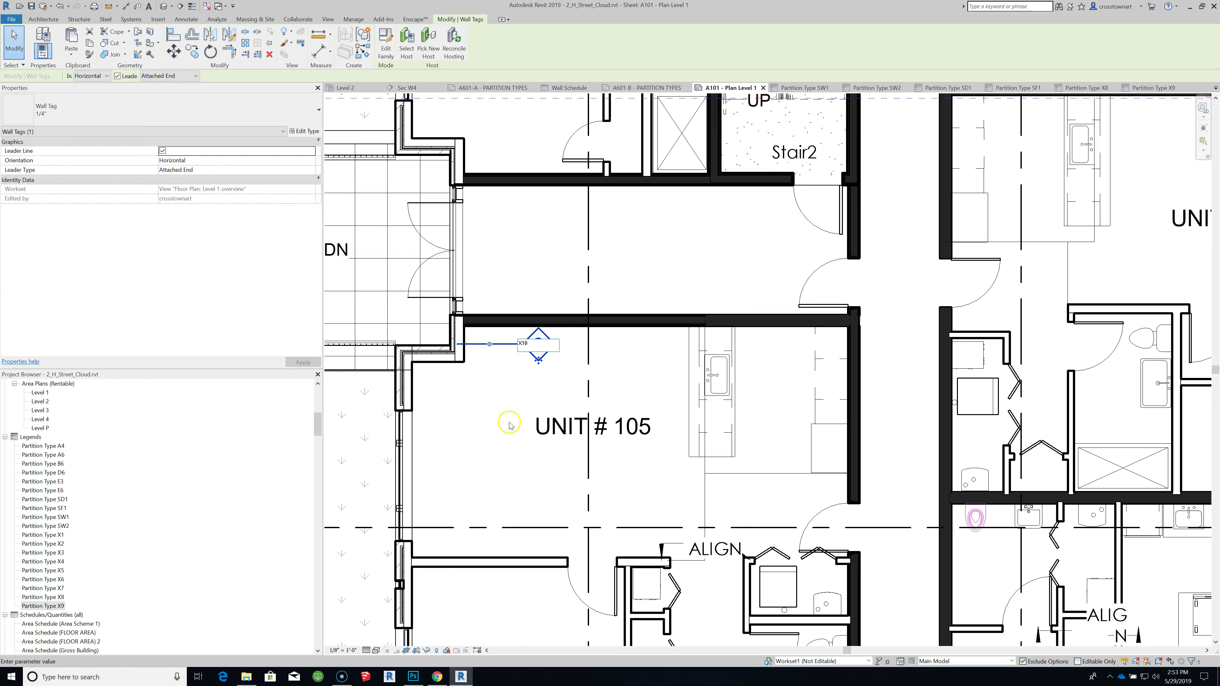
{"action": "left_click", "coordinate": [518, 403]}
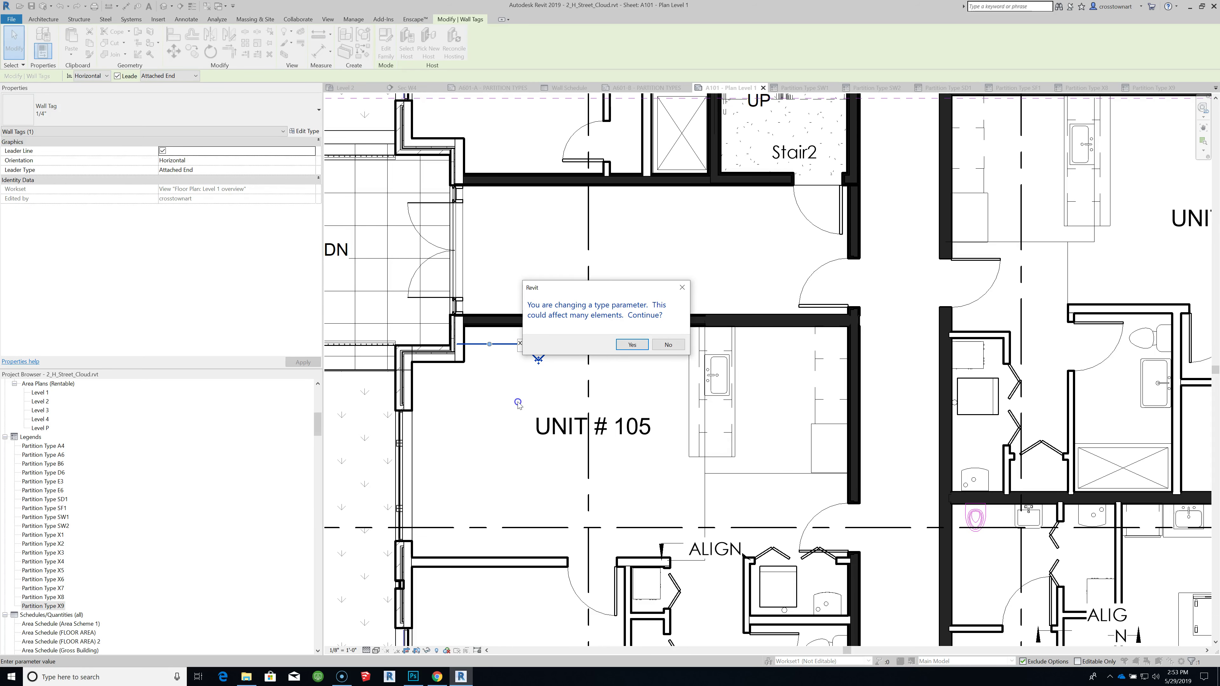
{"action": "left_click", "coordinate": [633, 345]}
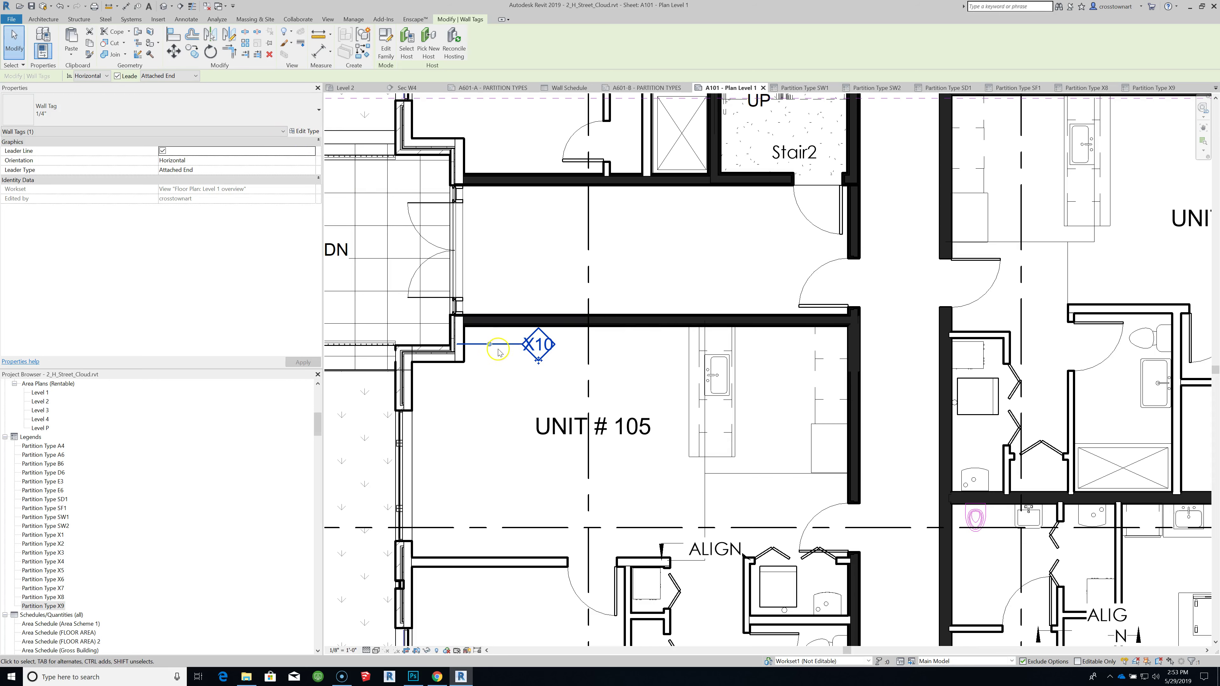
Switch the X10 tag to the 3/8 type and nudge it slightly lower.
{"action": "left_click", "coordinate": [228, 123]}
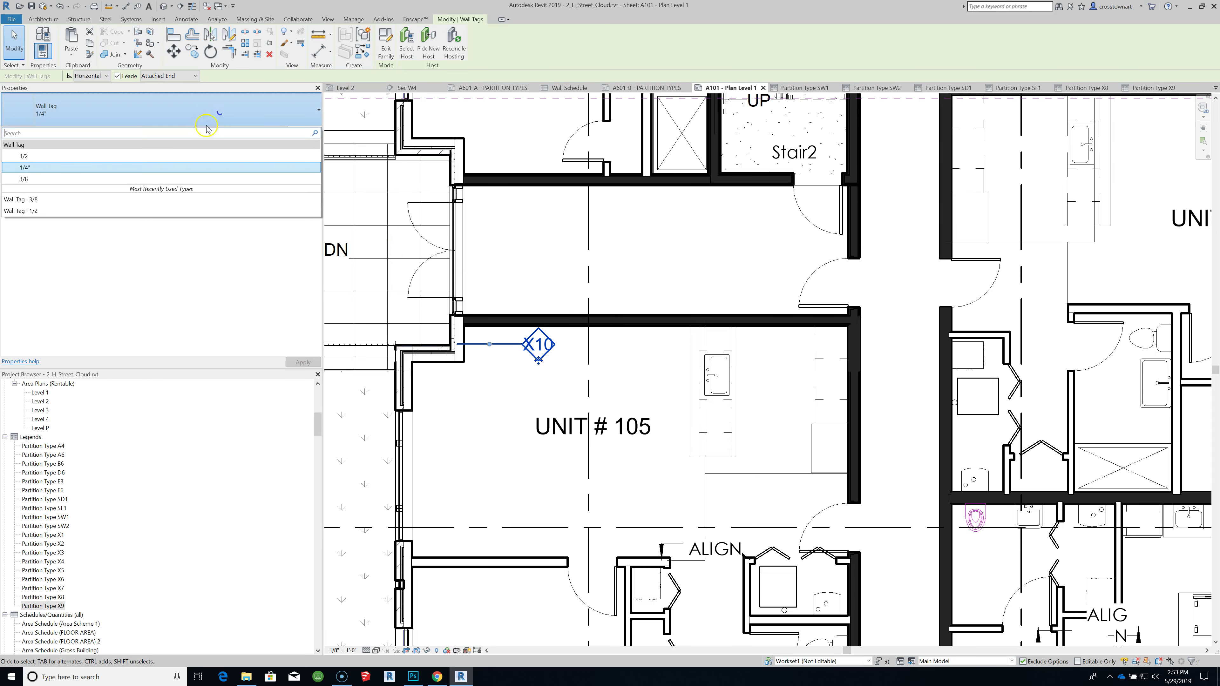
{"action": "left_click", "coordinate": [134, 179]}
{"action": "left_click", "coordinate": [465, 429]}
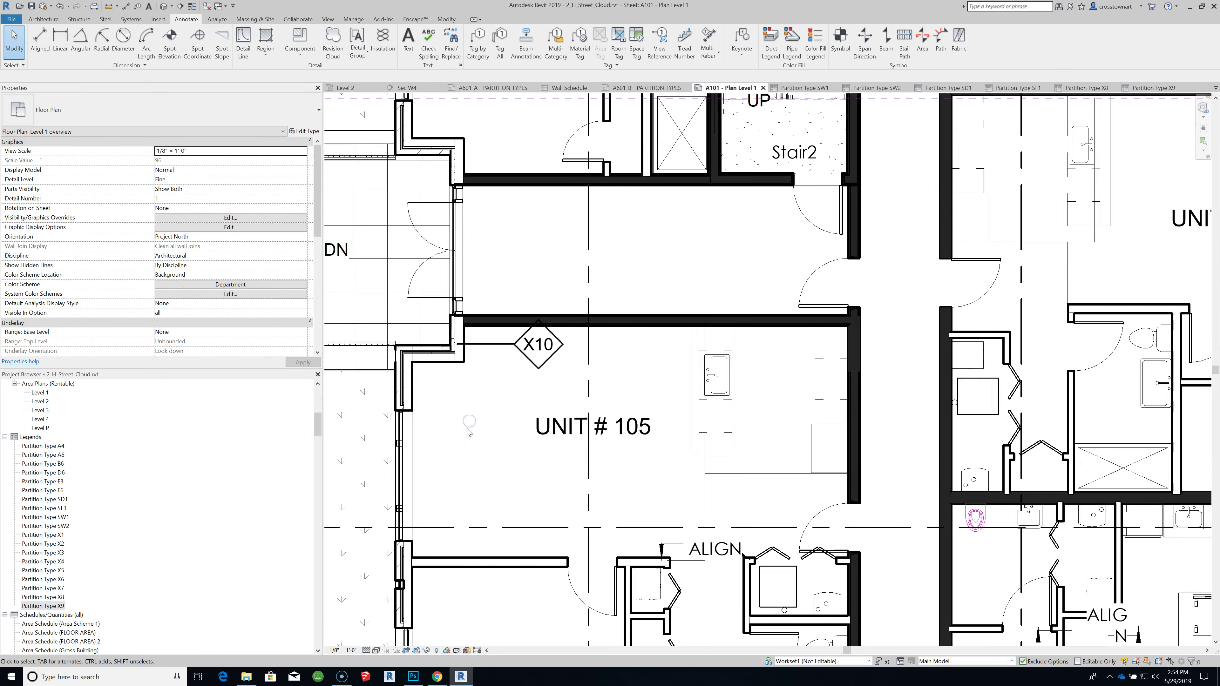
{"action": "scroll", "coordinate": [469, 431], "scroll_direction": "down", "scroll_amount": 3}
{"action": "left_click", "coordinate": [500, 387]}
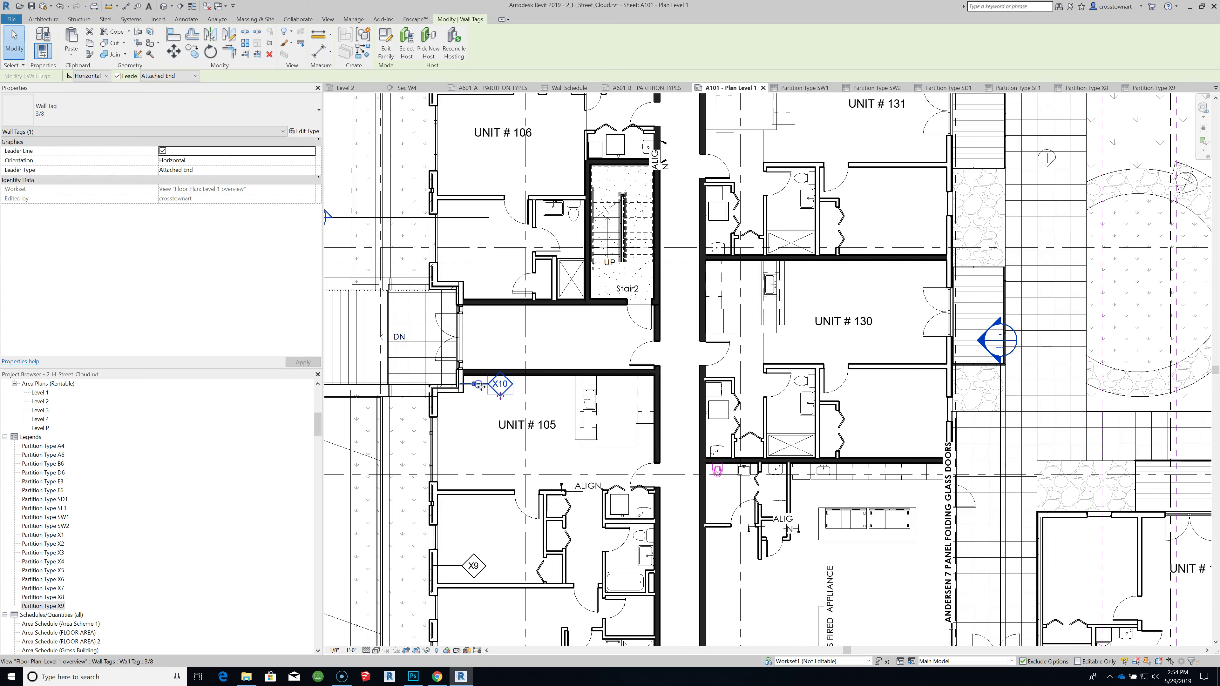
{"action": "left_click_drag", "start_coordinate": [502, 401], "coordinate": [497, 416]}
{"action": "left_click", "coordinate": [497, 417]}
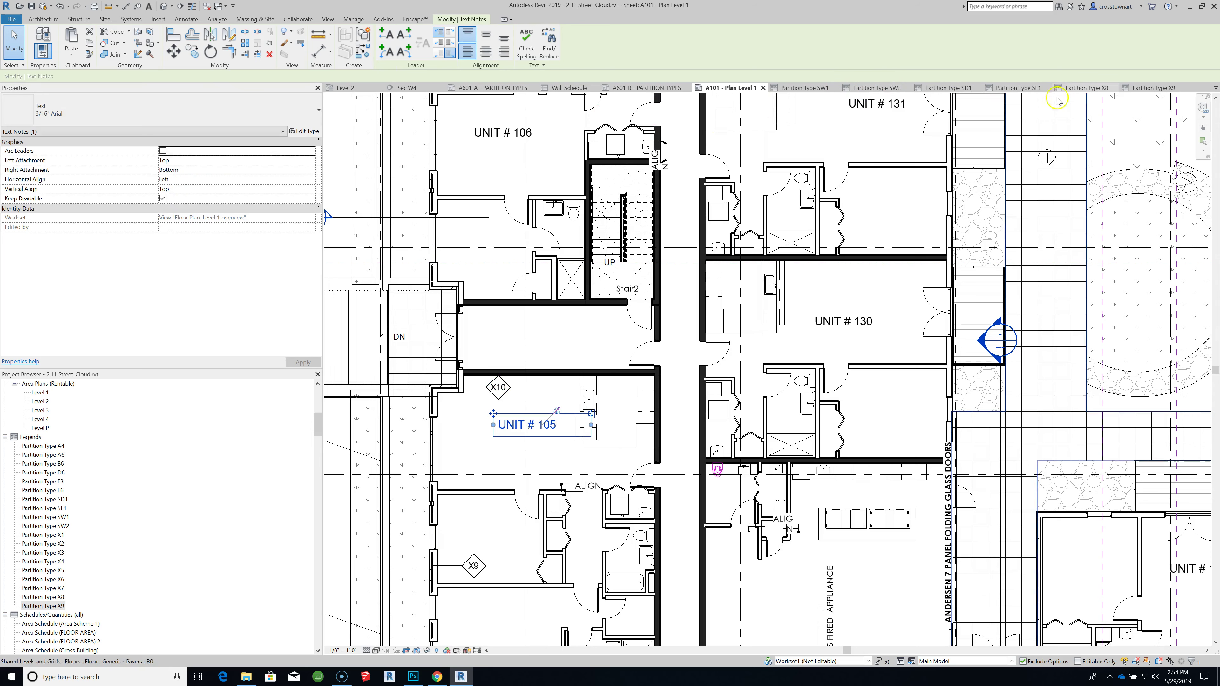
Duplicate the Partition Type X9 legend with detailing and begin renaming the copy.
{"action": "left_click", "coordinate": [1145, 91]}
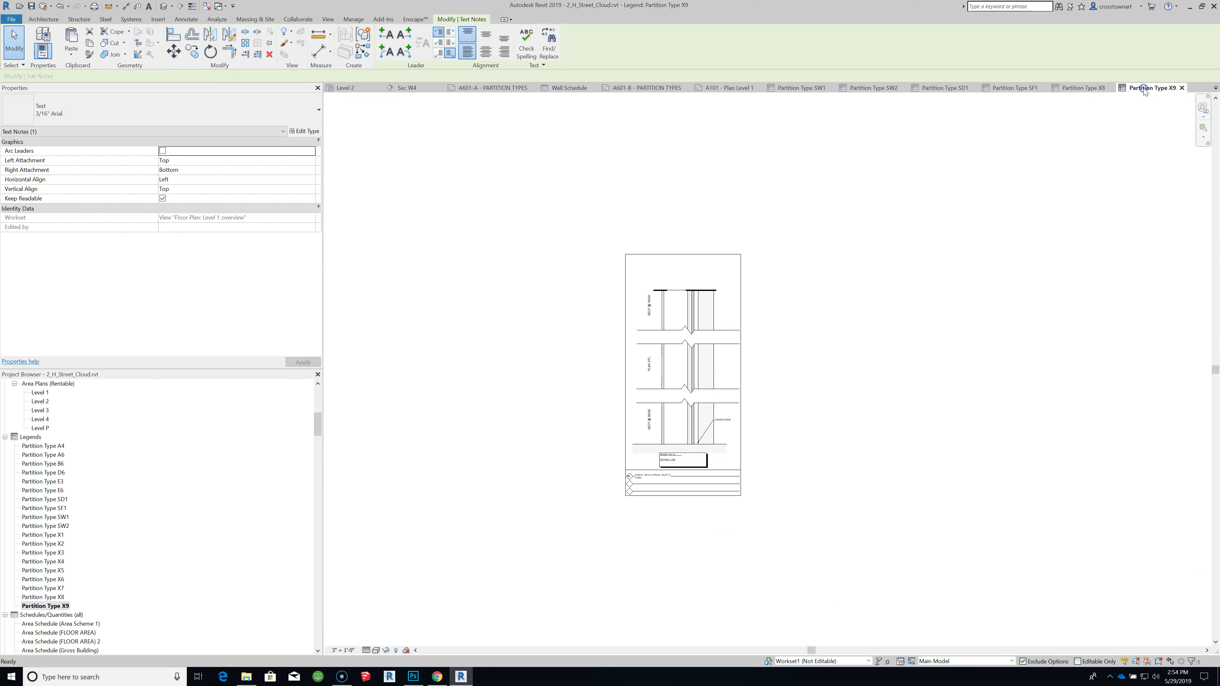
{"action": "scroll", "coordinate": [667, 467], "scroll_direction": "up", "scroll_amount": 3}
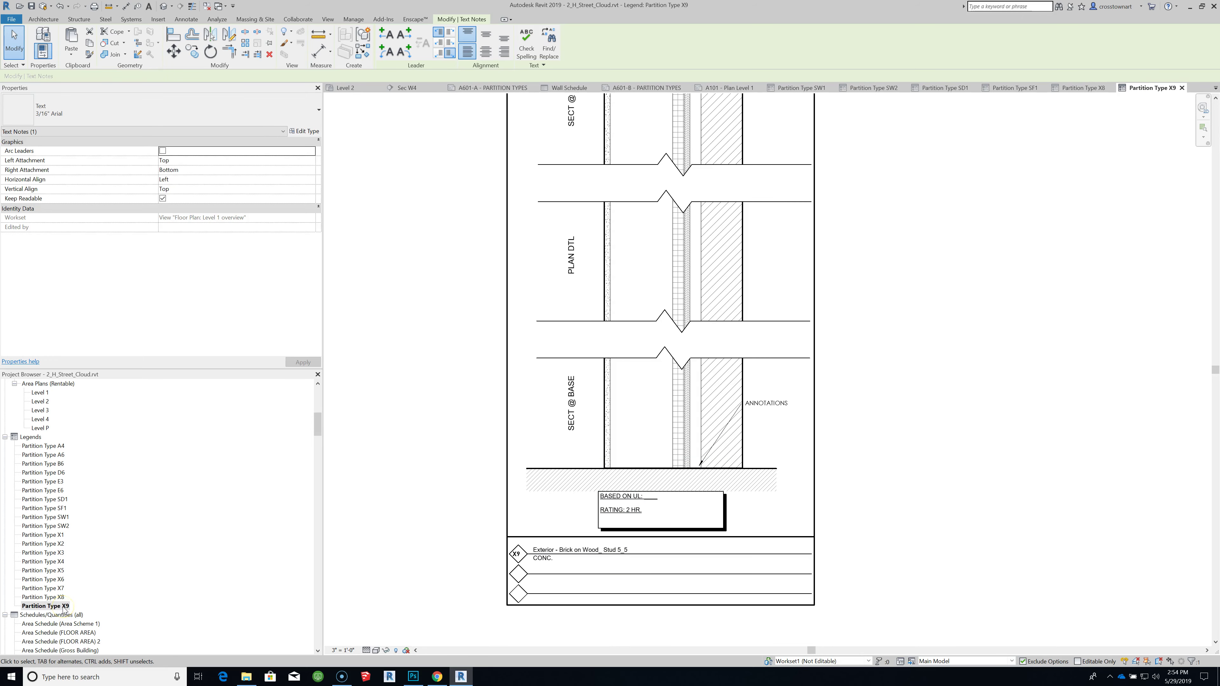
{"action": "right_click", "coordinate": [64, 608]}
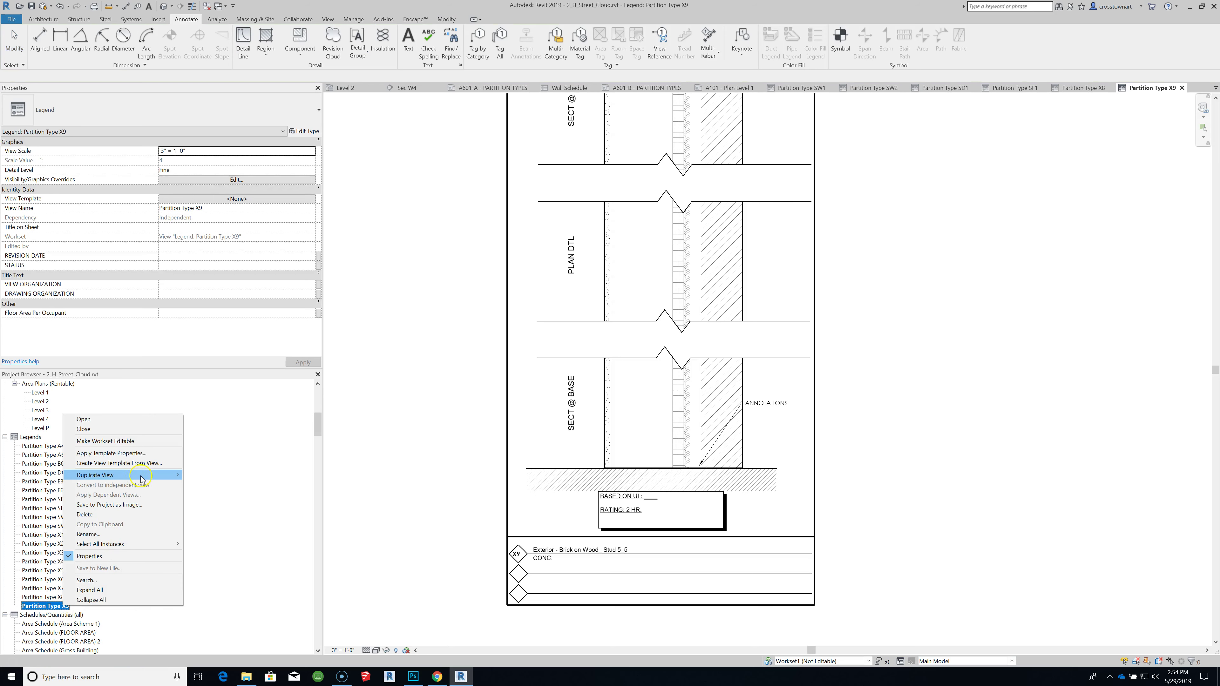
{"action": "mouse_move", "coordinate": [142, 479]}
{"action": "left_click", "coordinate": [209, 486]}
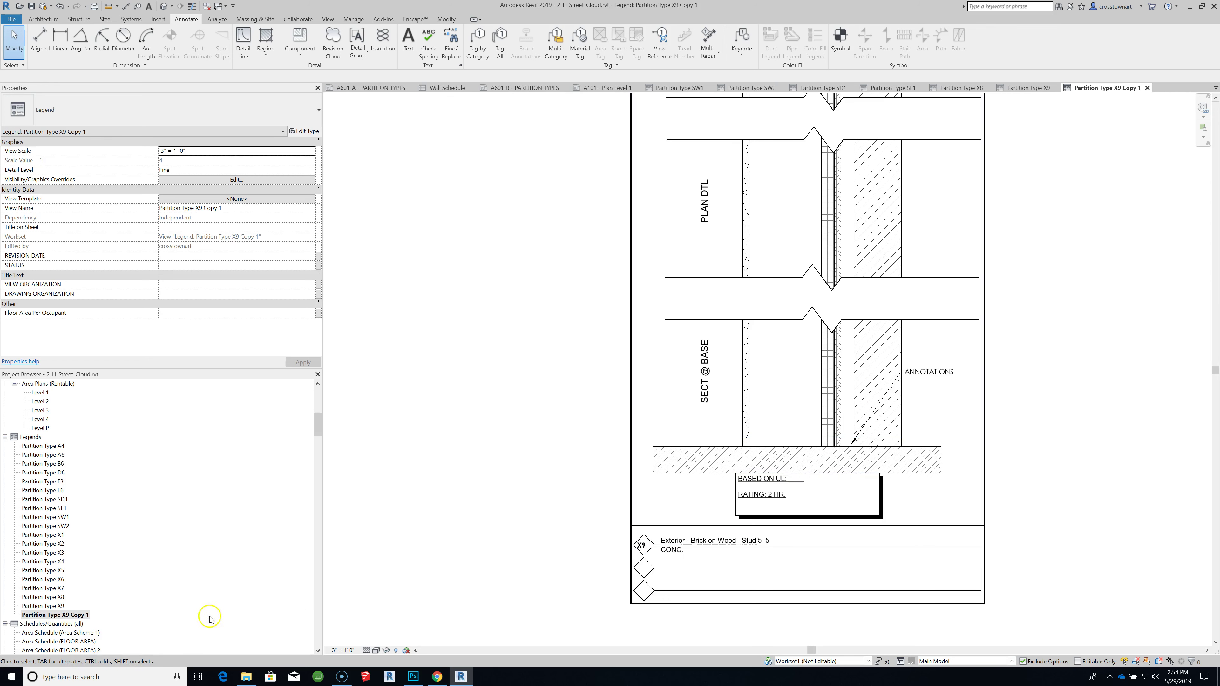
{"action": "left_click", "coordinate": [67, 615]}
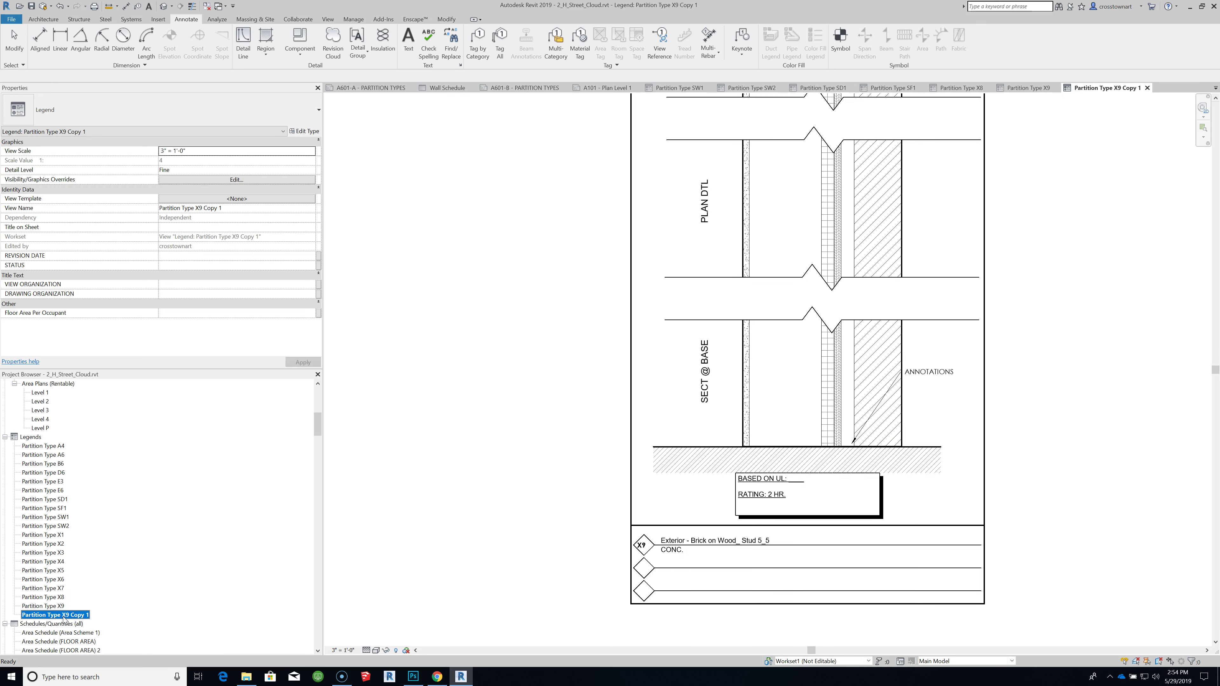
{"action": "left_click", "coordinate": [66, 616]}
{"action": "left_click_drag", "start_coordinate": [63, 615], "coordinate": [108, 615]}
Rename the copy to Partition Type X10 and delete its brick-on-wood wall component.
{"action": "type", "text": "10"}
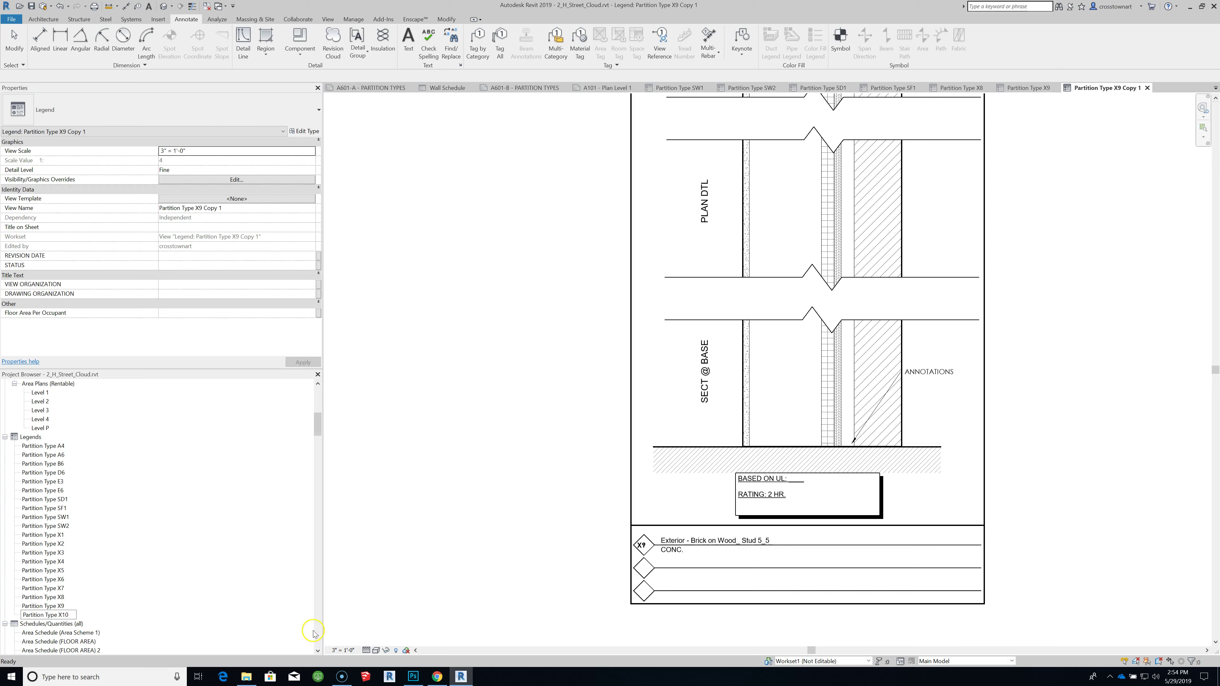
{"action": "left_click", "coordinate": [456, 599]}
{"action": "left_click", "coordinate": [823, 381]}
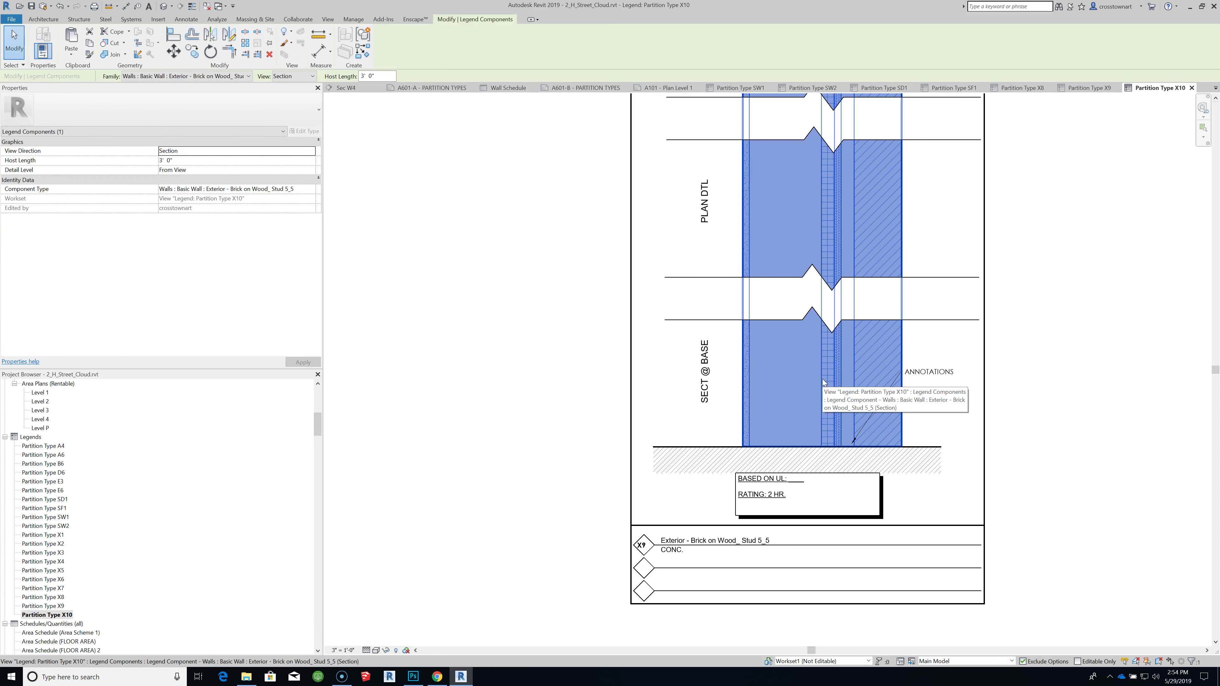
{"action": "key", "text": "Delete"}
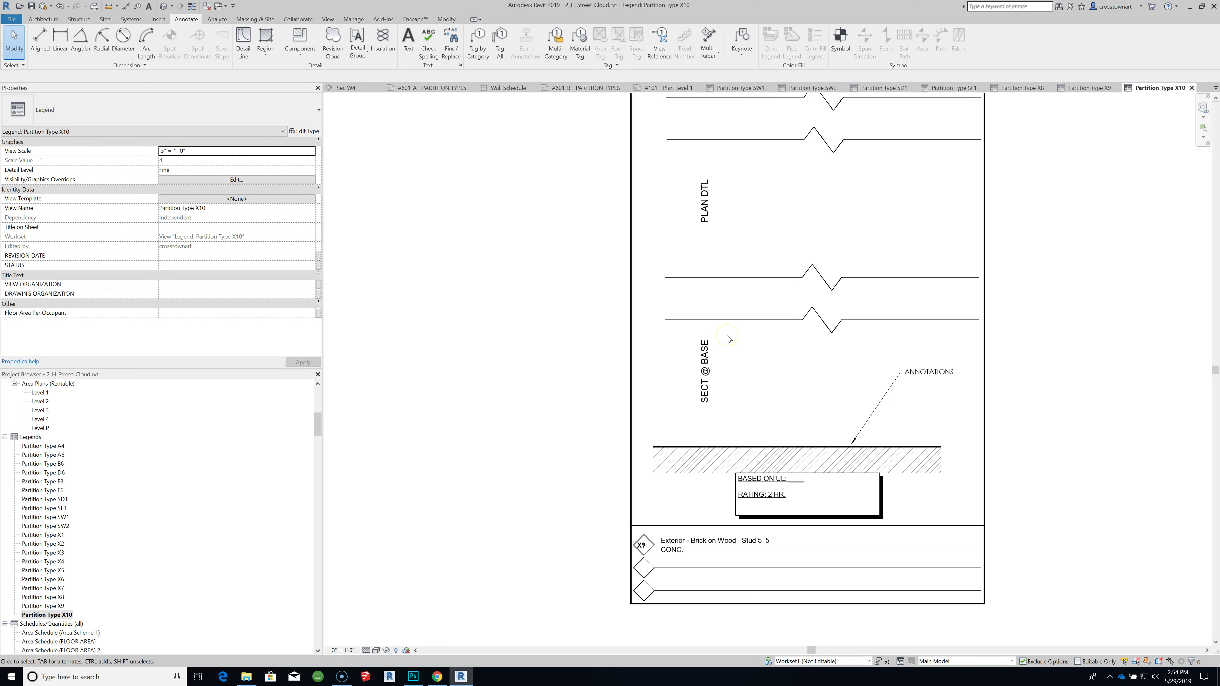
{"action": "scroll", "coordinate": [728, 338], "scroll_direction": "up", "scroll_amount": 2}
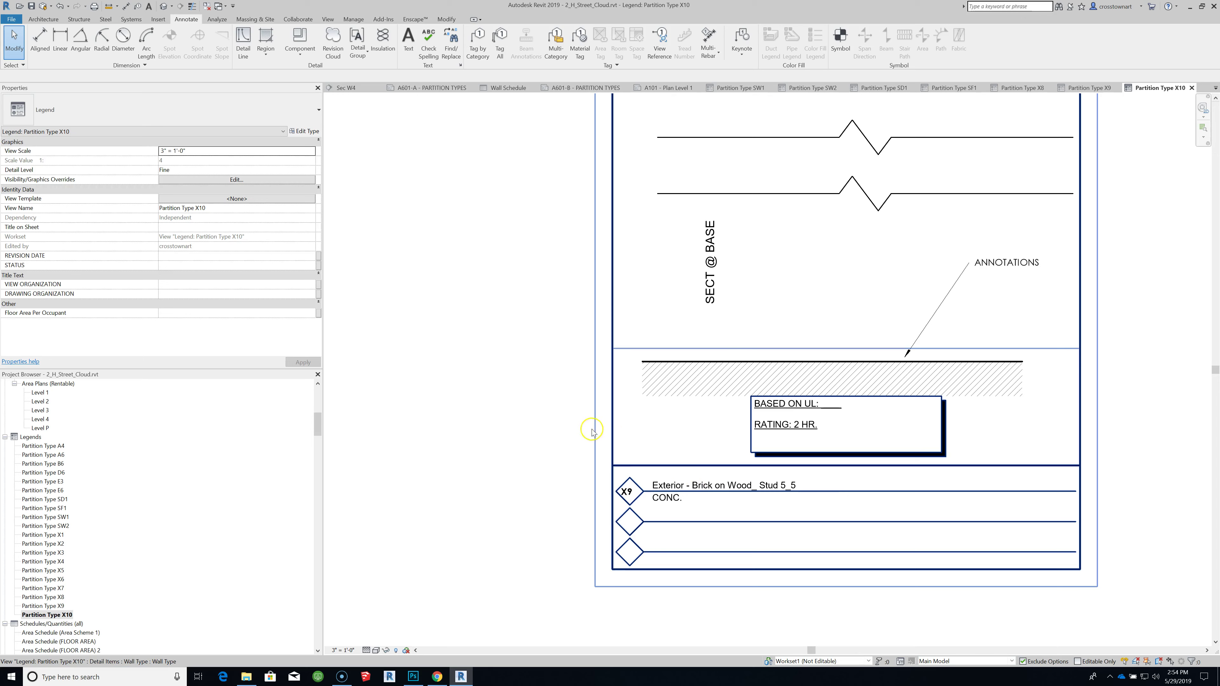
{"action": "scroll", "coordinate": [591, 428], "scroll_direction": "down", "scroll_amount": 1}
Check the X10-tagged wall's type and copy the Exterior - EIFS on Mtl. Stud 2 type name.
{"action": "left_click", "coordinate": [665, 88]}
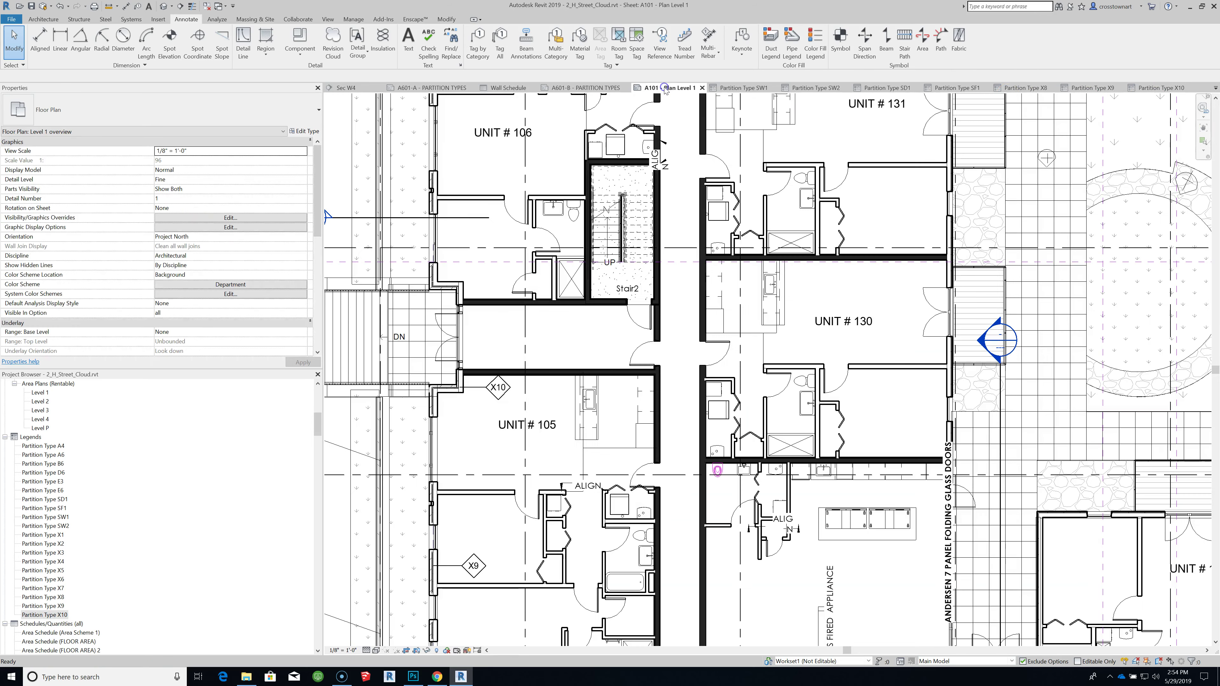
{"action": "left_click", "coordinate": [459, 383]}
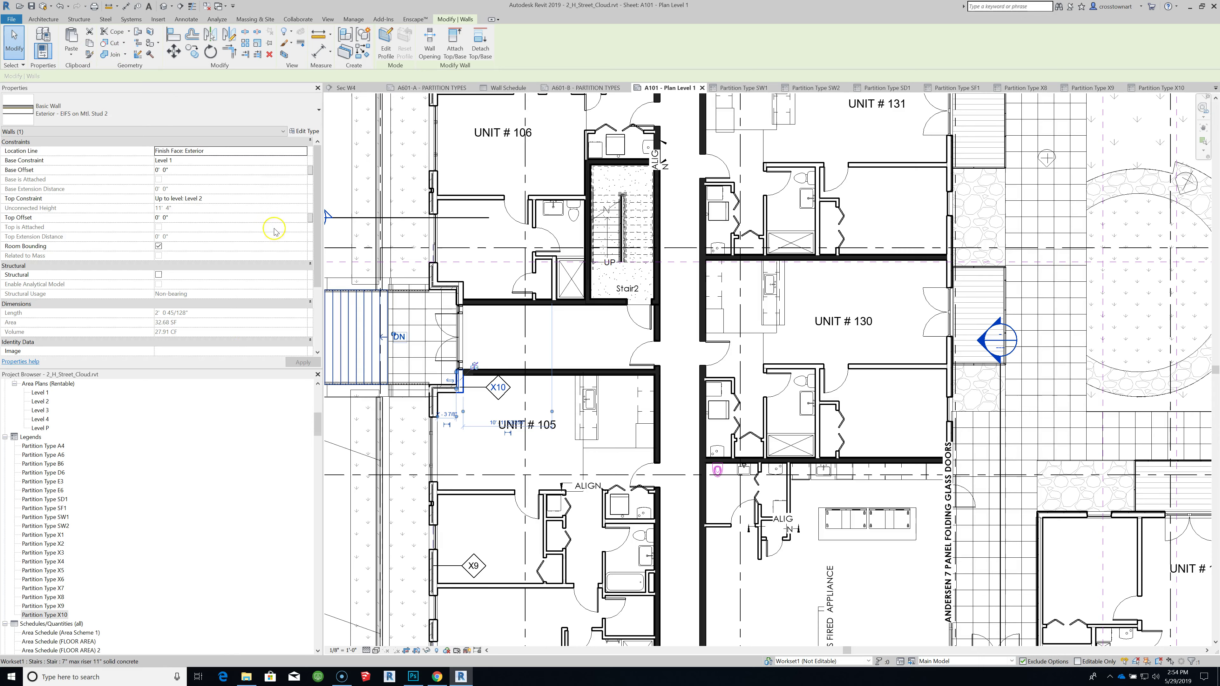
{"action": "key", "text": "Escape"}
{"action": "mouse_move", "coordinate": [318, 424]}
{"action": "left_mouse_down"}
{"action": "mouse_move", "coordinate": [335, 616]}
{"action": "mouse_move", "coordinate": [335, 604]}
{"action": "left_mouse_up"}
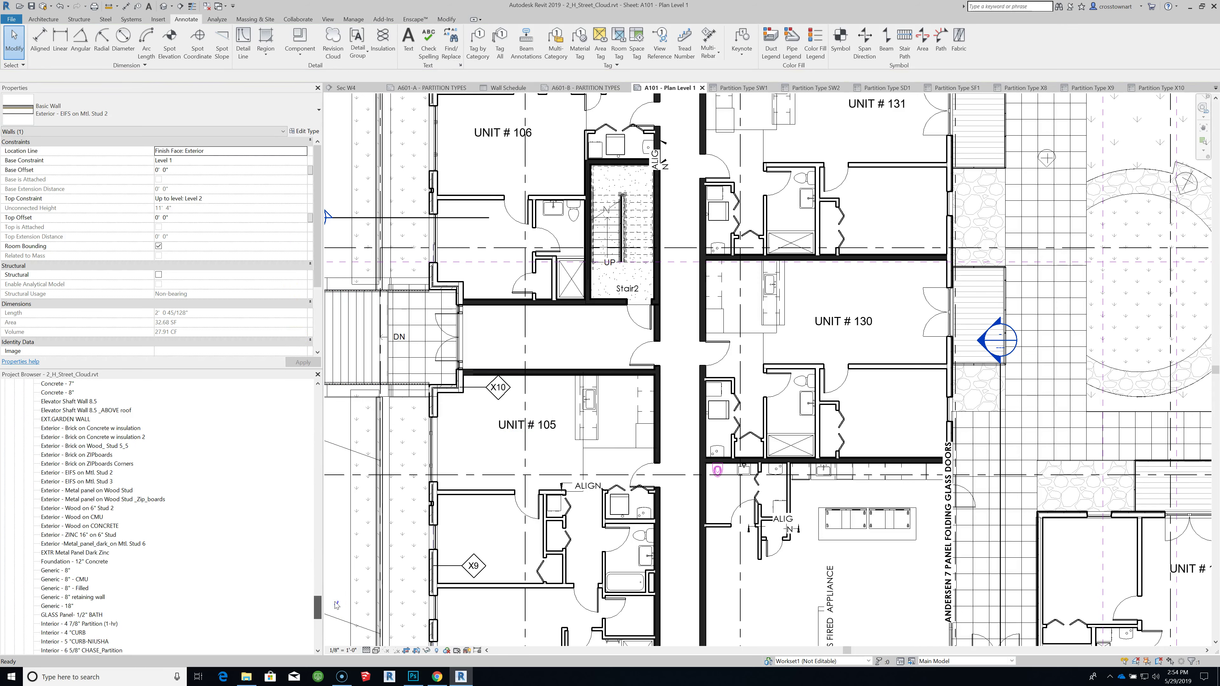
{"action": "left_click", "coordinate": [317, 607]}
{"action": "left_click", "coordinate": [106, 473]}
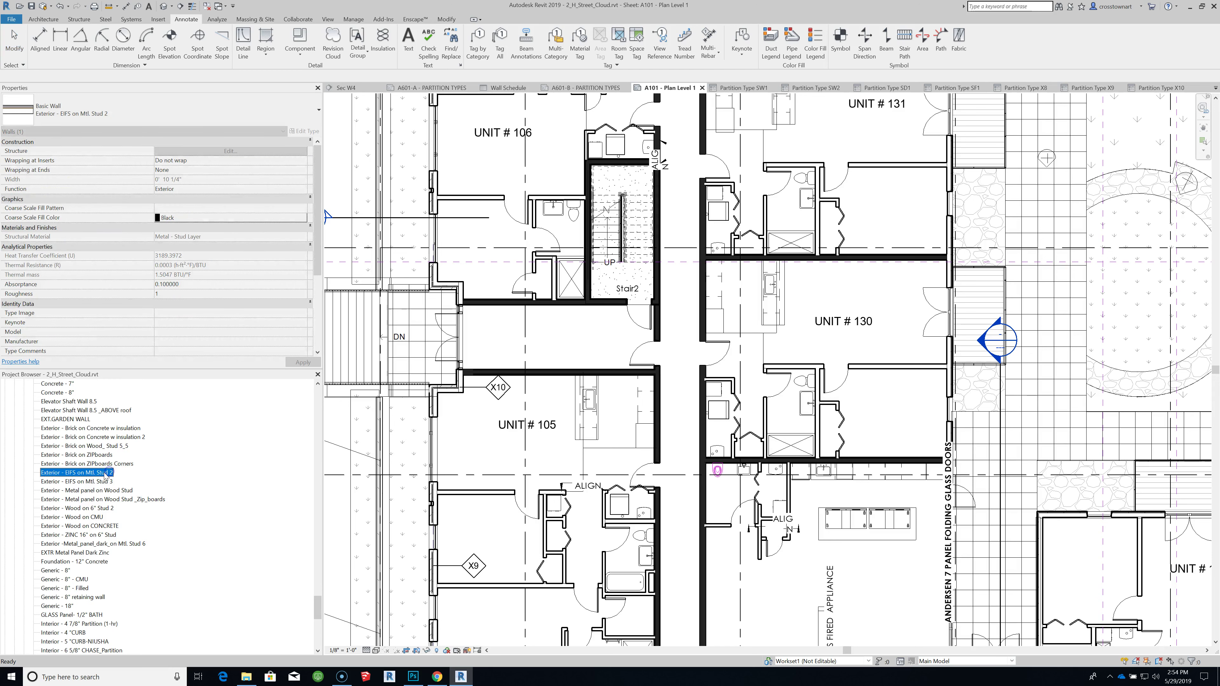
{"action": "left_click", "coordinate": [126, 475]}
{"action": "key", "text": "ctrl+c"}
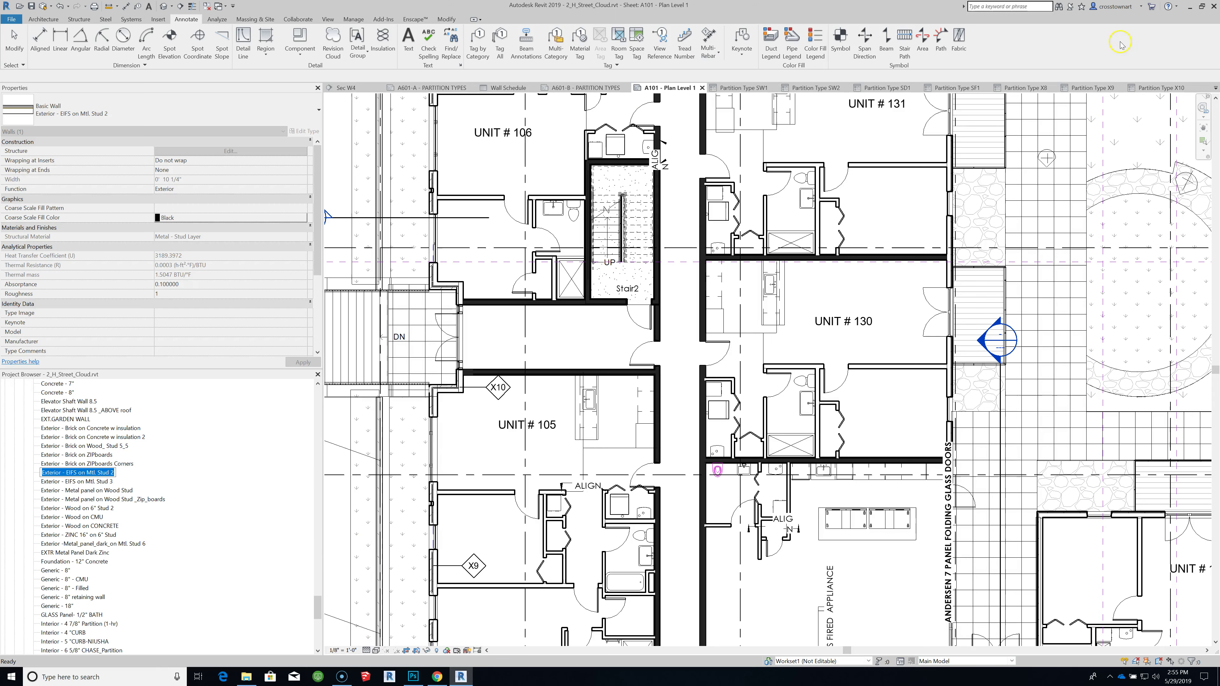
Replace the X10 legend's description note with 'Exterior - EIFS on Mtl. Stud 2'.
{"action": "left_click", "coordinate": [1160, 87]}
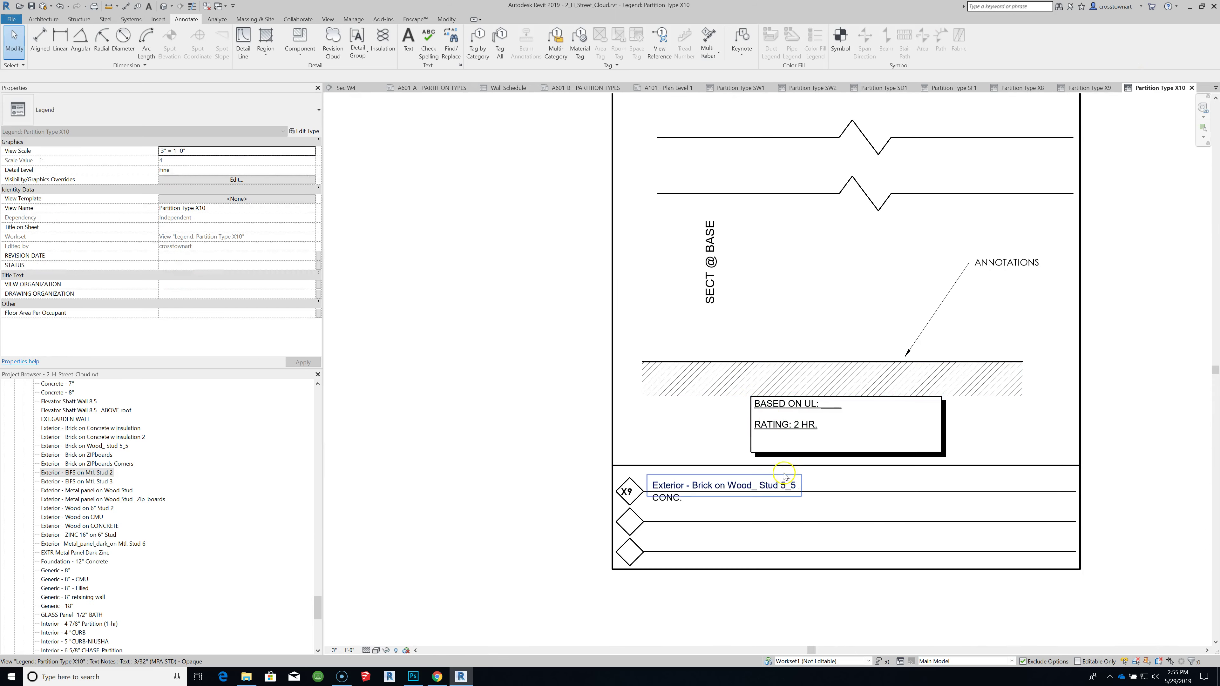
{"action": "double_click", "coordinate": [742, 485]}
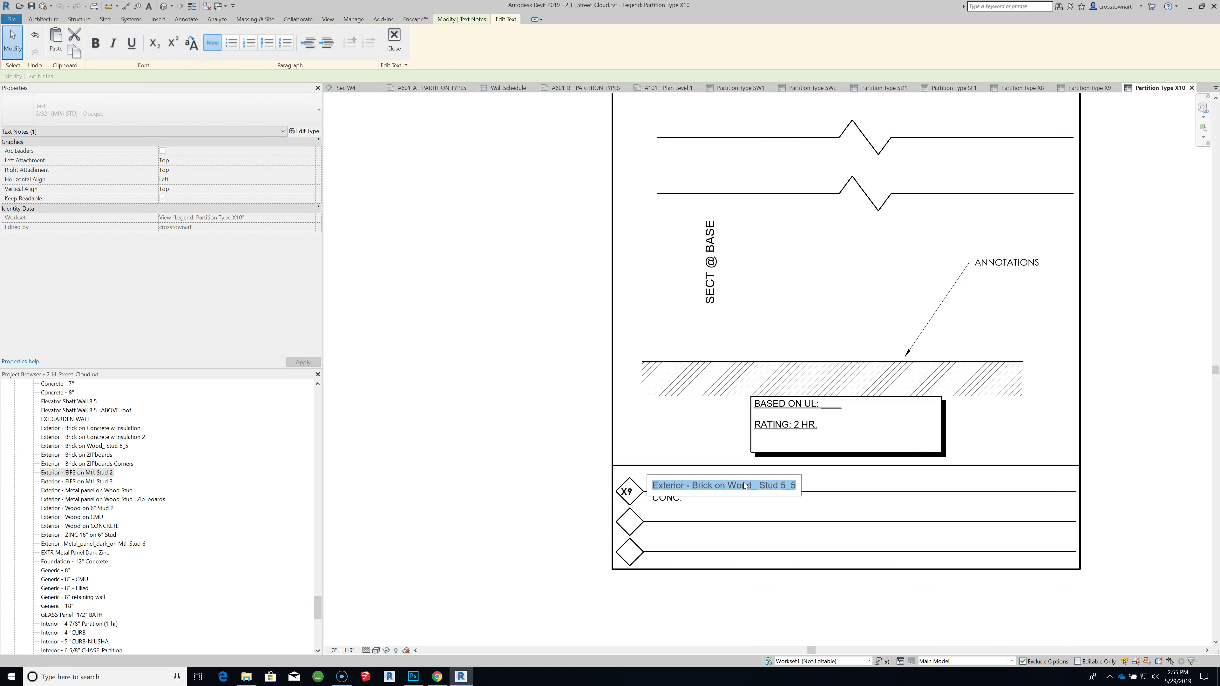
{"action": "key", "text": "ctrl+v"}
{"action": "left_click", "coordinate": [583, 452]}
{"action": "scroll", "coordinate": [582, 452], "scroll_direction": "down", "scroll_amount": 3}
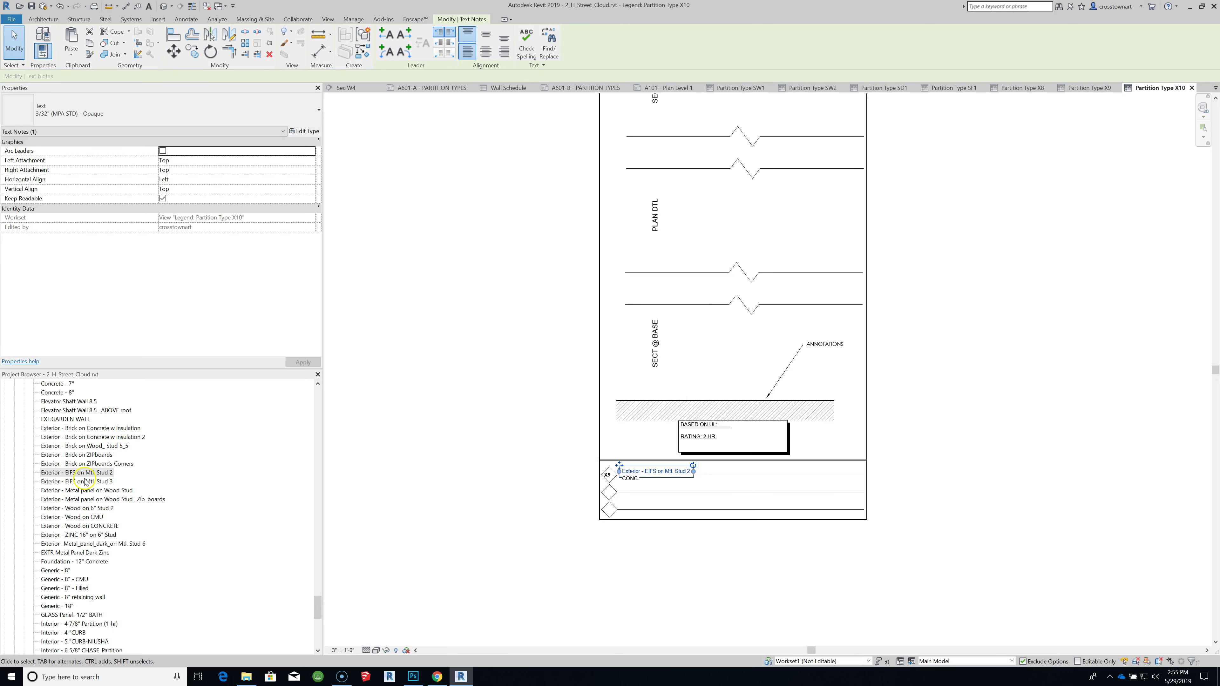
Place an Exterior - EIFS on Mtl. Stud 2 wall component with Section view direction.
{"action": "left_click_drag", "start_coordinate": [83, 472], "coordinate": [776, 253]}
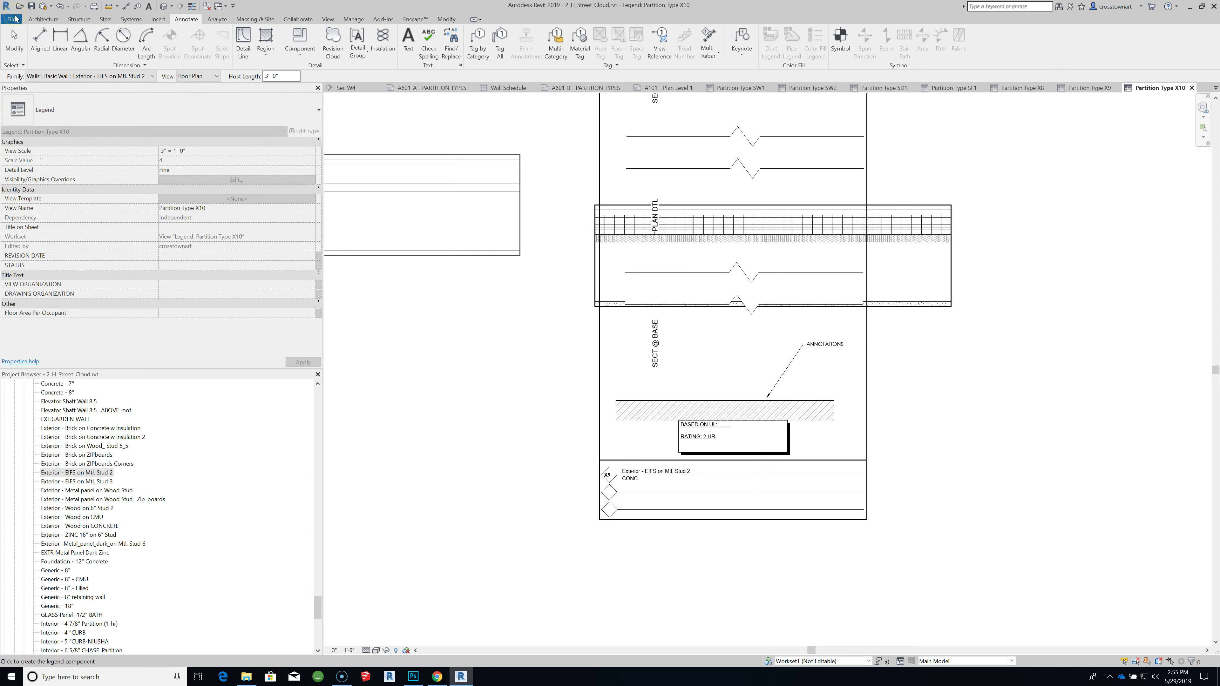
{"action": "left_click", "coordinate": [928, 238]}
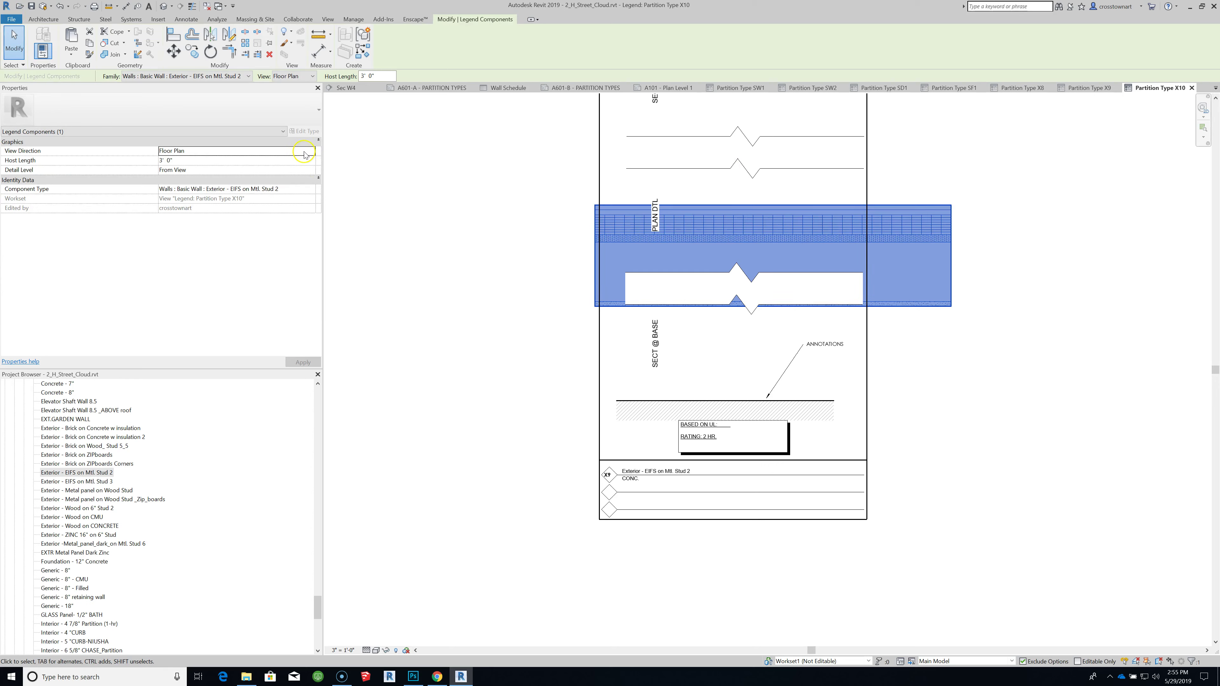
{"action": "left_click", "coordinate": [315, 151]}
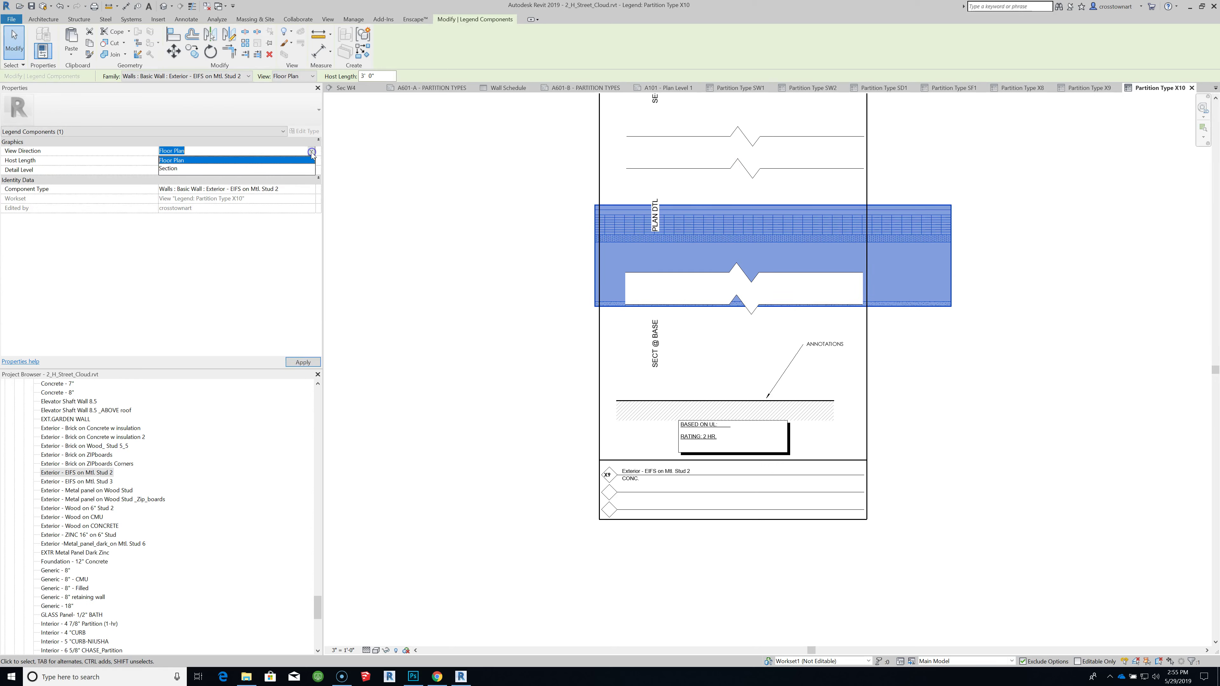
{"action": "left_click", "coordinate": [243, 169]}
{"action": "left_click", "coordinate": [409, 327]}
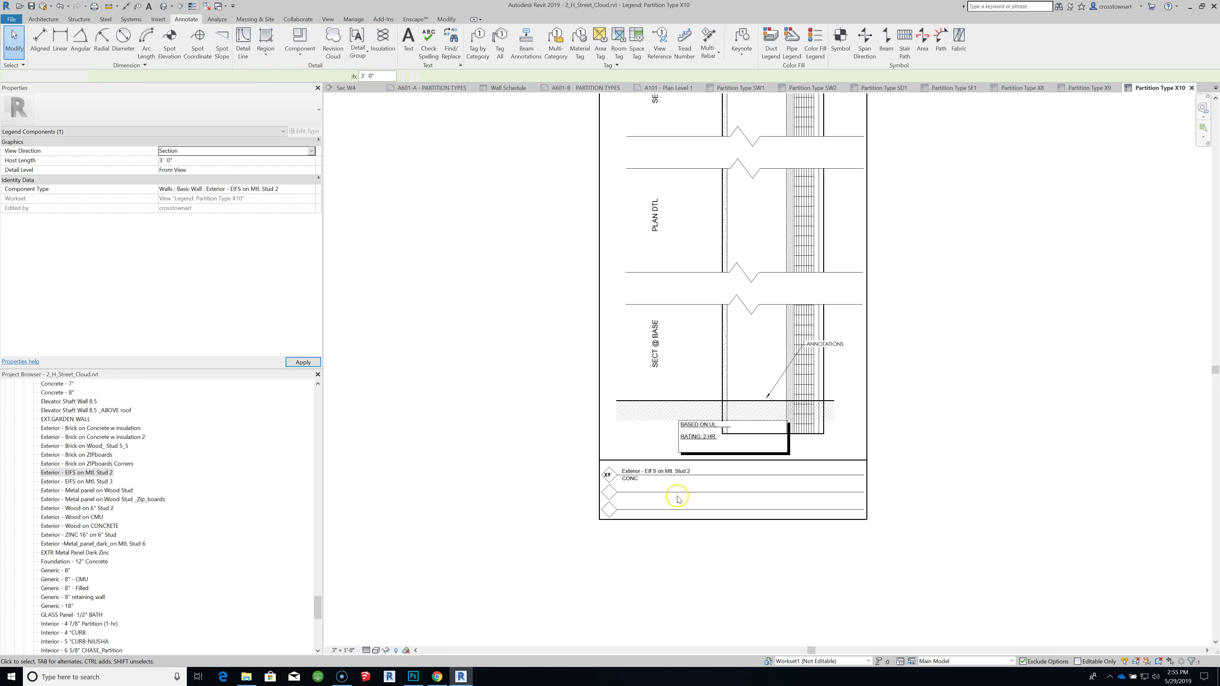
Move the wall section into place between the break lines.
{"action": "scroll", "coordinate": [682, 500], "scroll_direction": "down", "scroll_amount": 3}
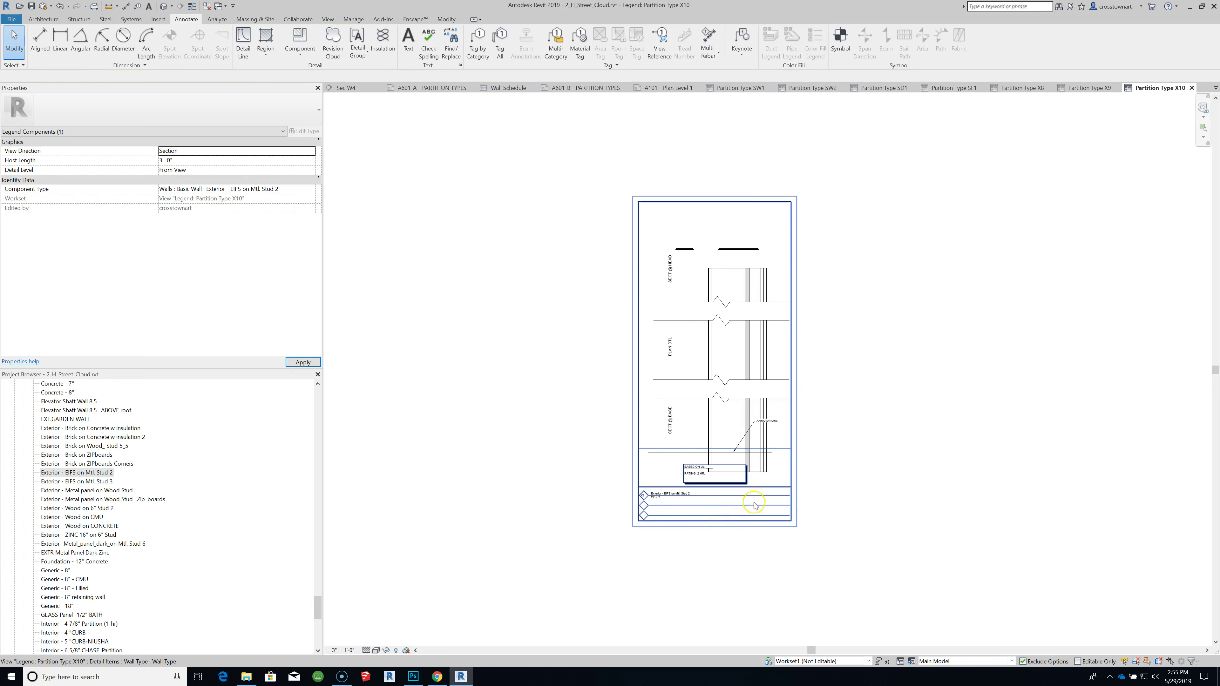
{"action": "left_click", "coordinate": [760, 332]}
{"action": "left_click_drag", "start_coordinate": [760, 331], "coordinate": [877, 355]}
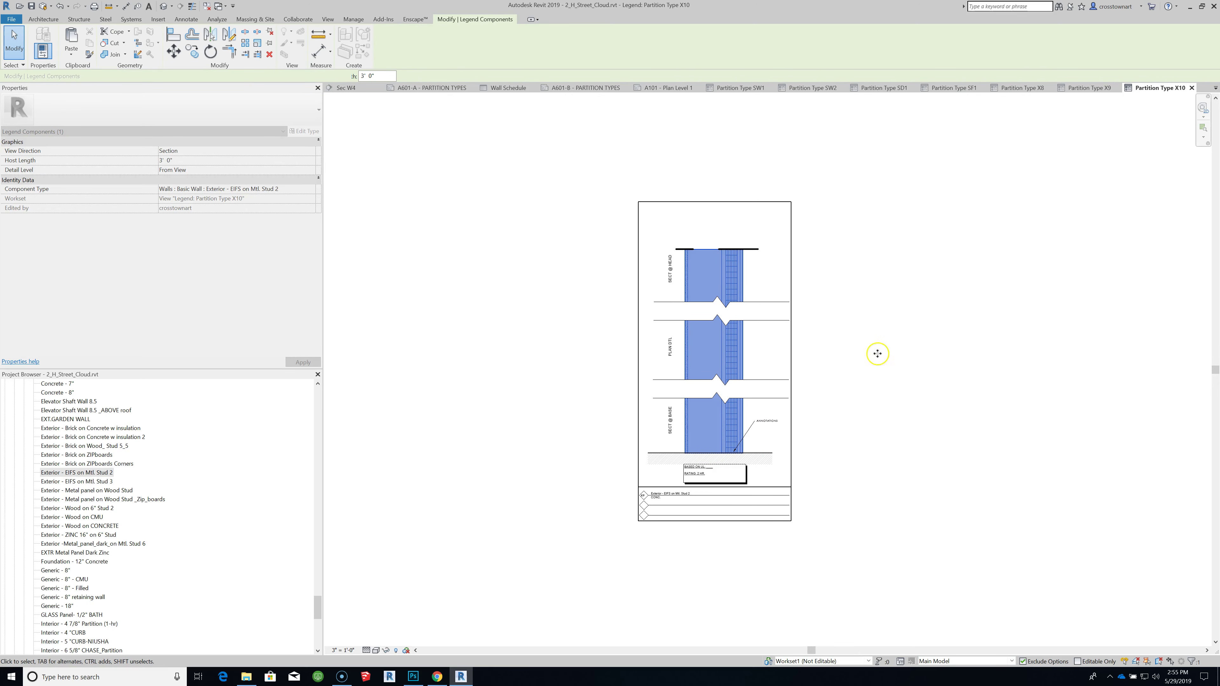
{"action": "left_click", "coordinate": [528, 375]}
{"action": "scroll", "coordinate": [528, 375], "scroll_direction": "up", "scroll_amount": 4}
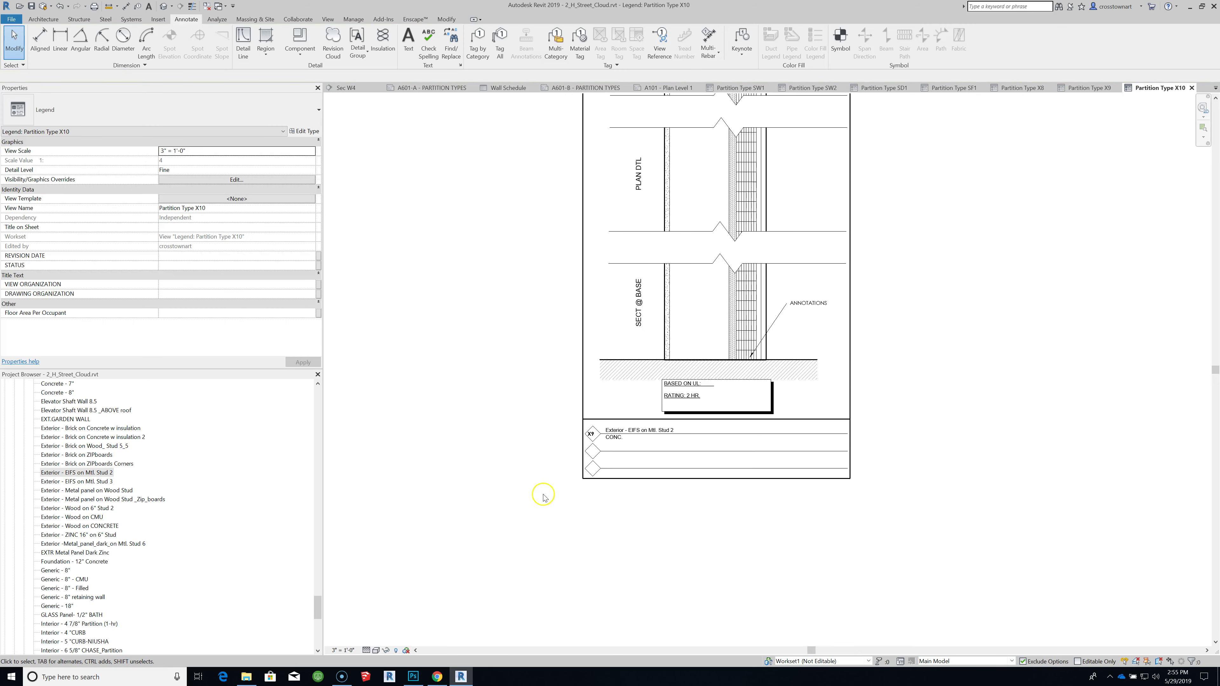
Change the legend's X9 type tag to read X10, then bring up the Wall Schedule.
{"action": "scroll", "coordinate": [602, 452], "scroll_direction": "up", "scroll_amount": 1}
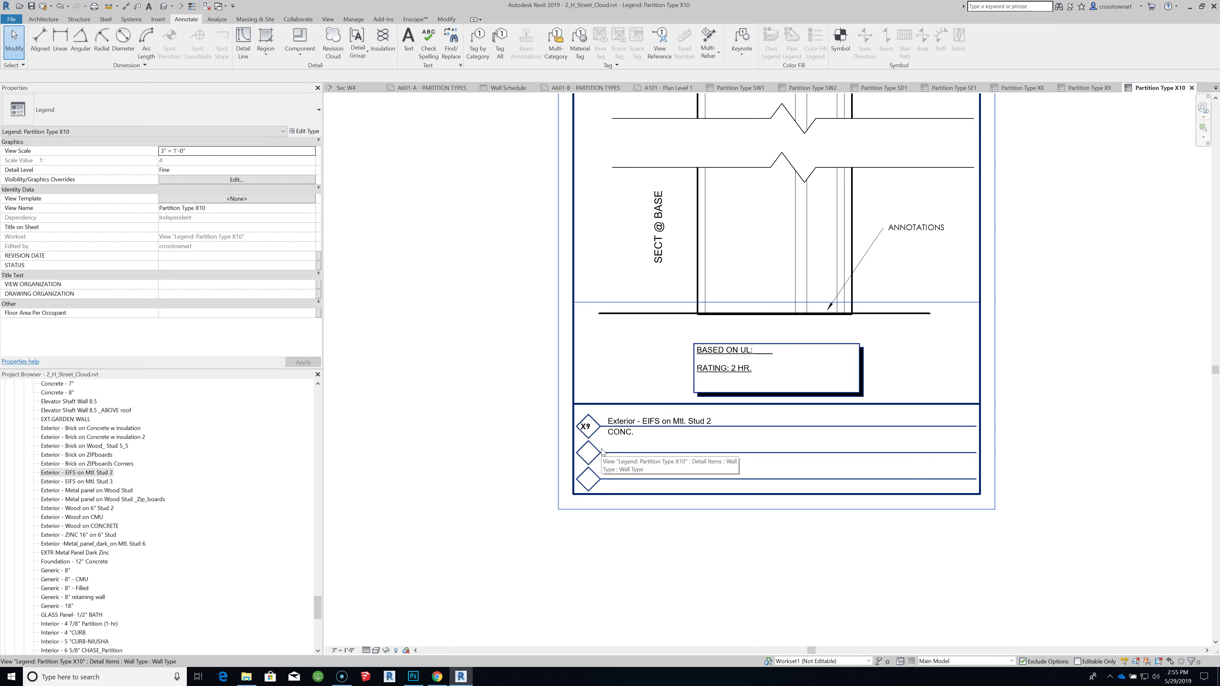
{"action": "scroll", "coordinate": [601, 451], "scroll_direction": "down", "scroll_amount": 3}
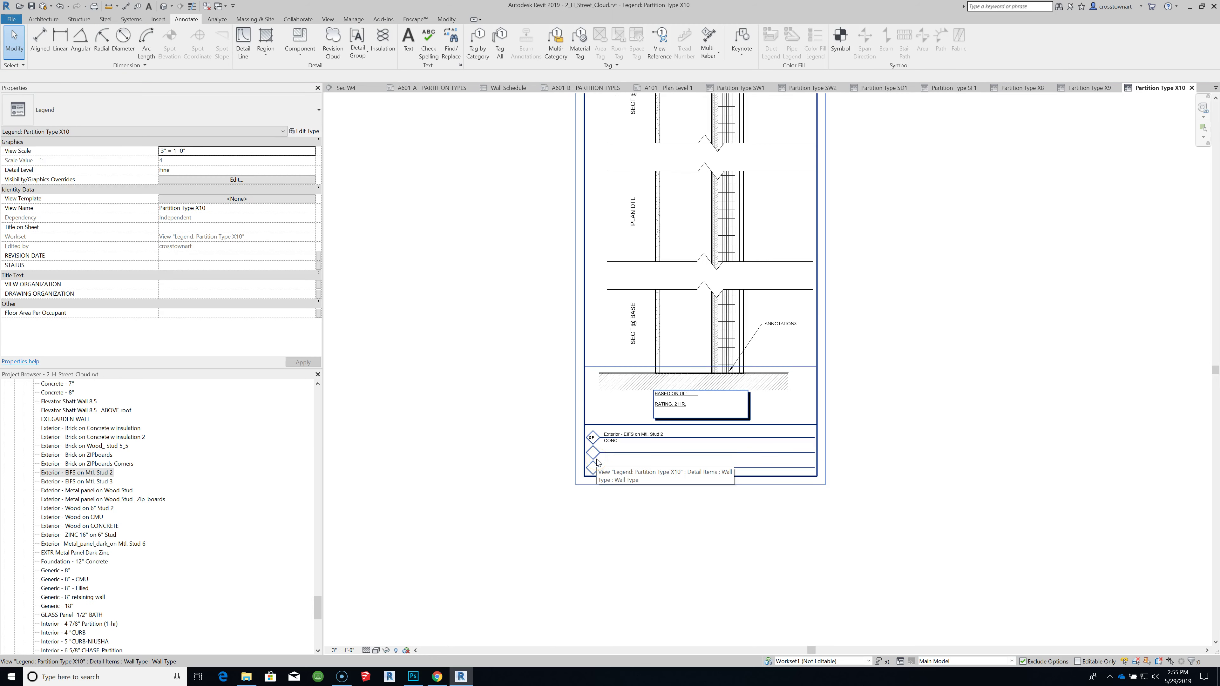
{"action": "scroll", "coordinate": [592, 439], "scroll_direction": "up", "scroll_amount": 2}
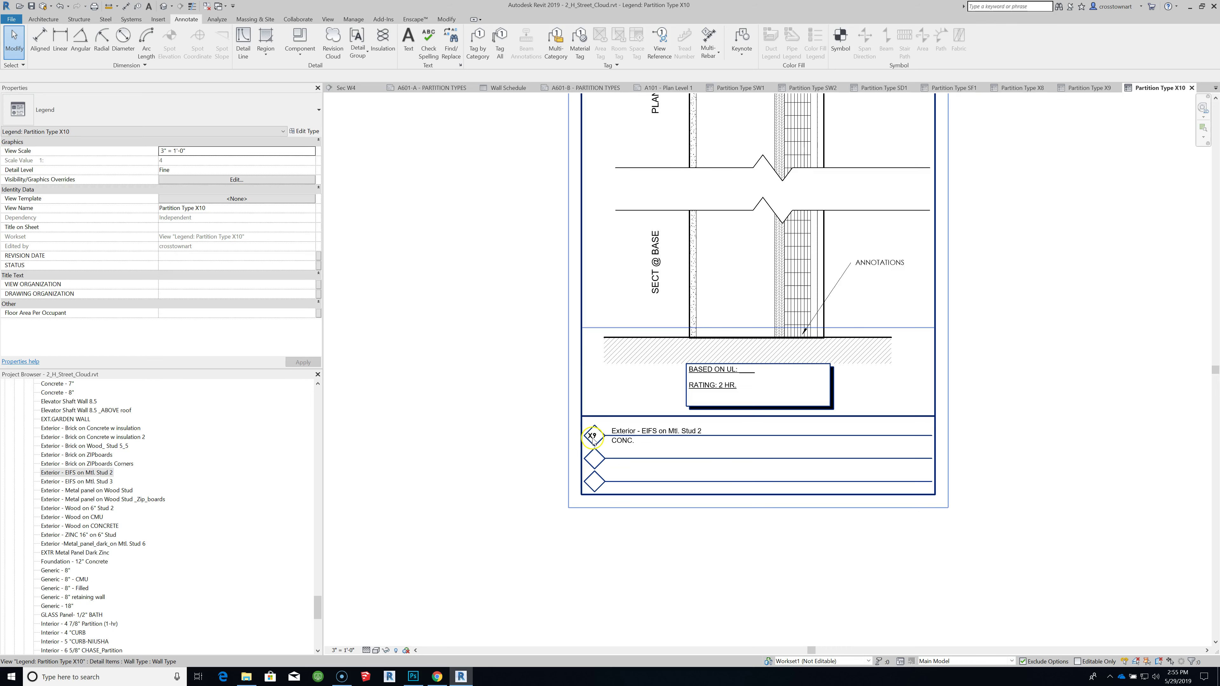
{"action": "left_click", "coordinate": [594, 439]}
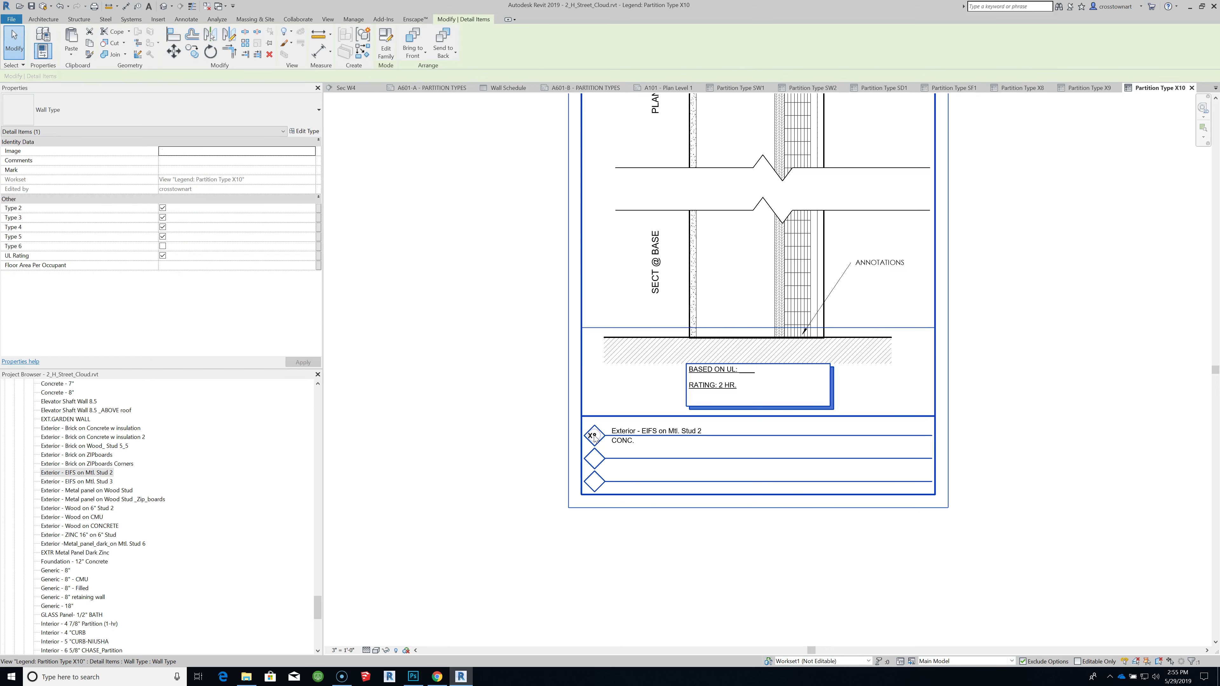
{"action": "left_click", "coordinate": [594, 440]}
{"action": "left_click", "coordinate": [594, 439]}
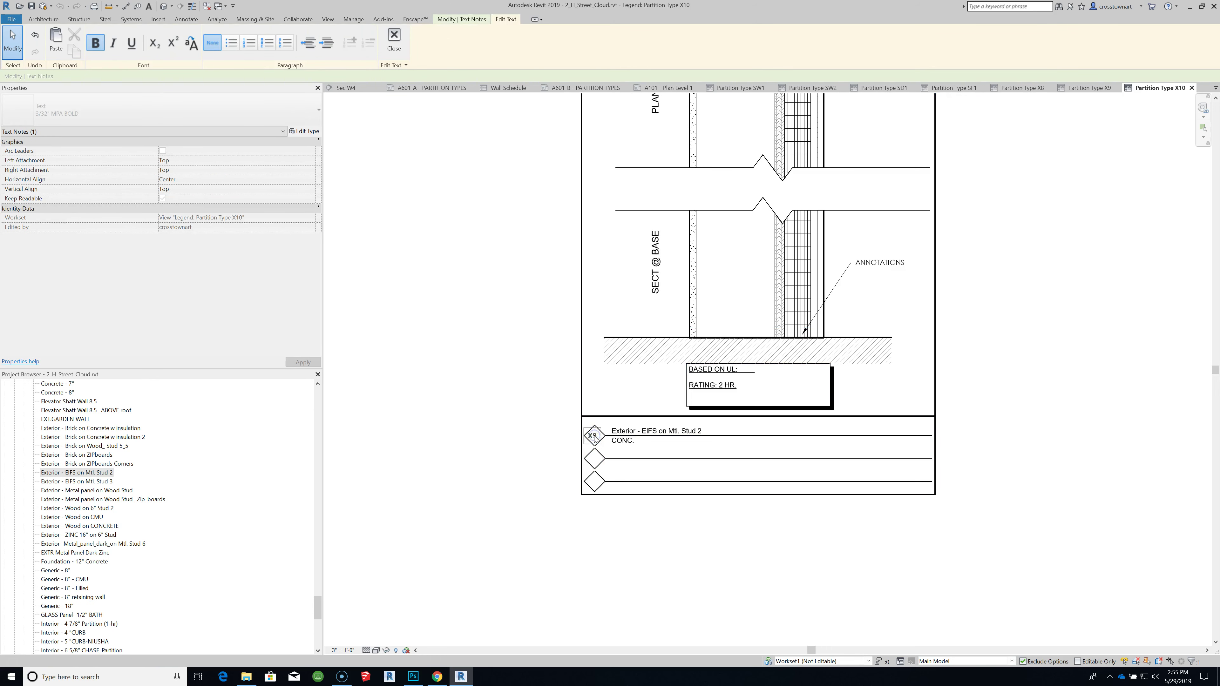
{"action": "left_click_drag", "start_coordinate": [594, 438], "coordinate": [597, 438]}
{"action": "type", "text": "10"}
{"action": "left_click", "coordinate": [547, 529]}
{"action": "scroll", "coordinate": [580, 531], "scroll_direction": "down", "scroll_amount": 2}
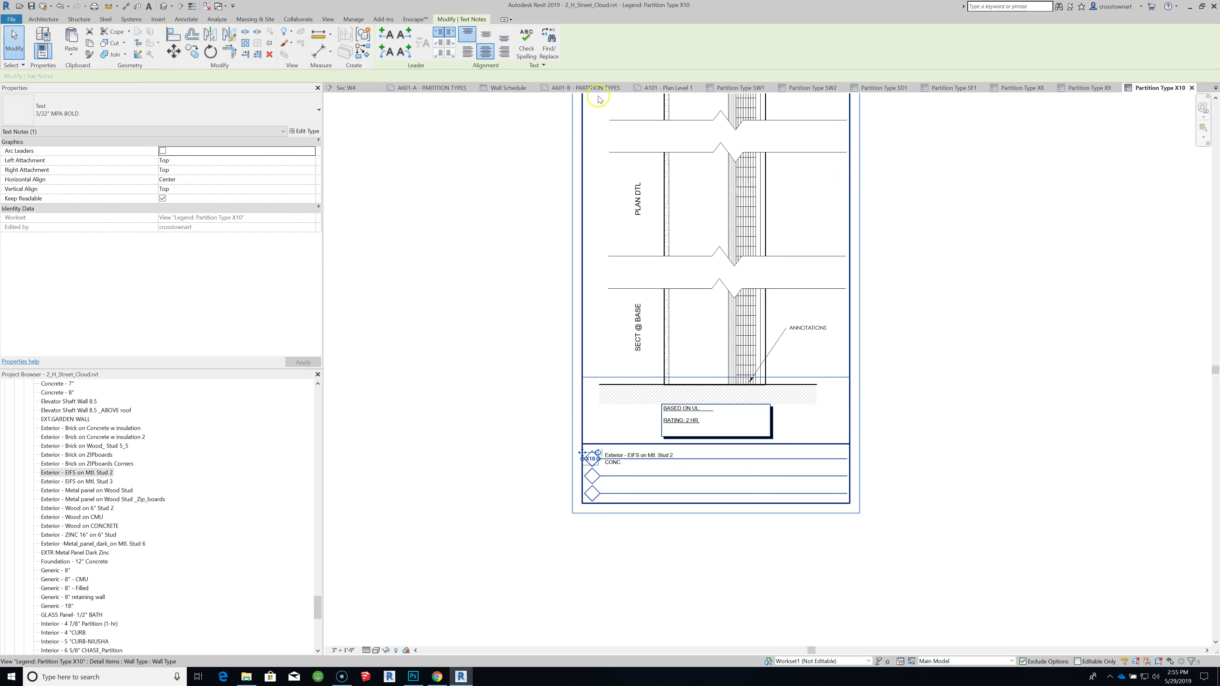
{"action": "left_click", "coordinate": [508, 88]}
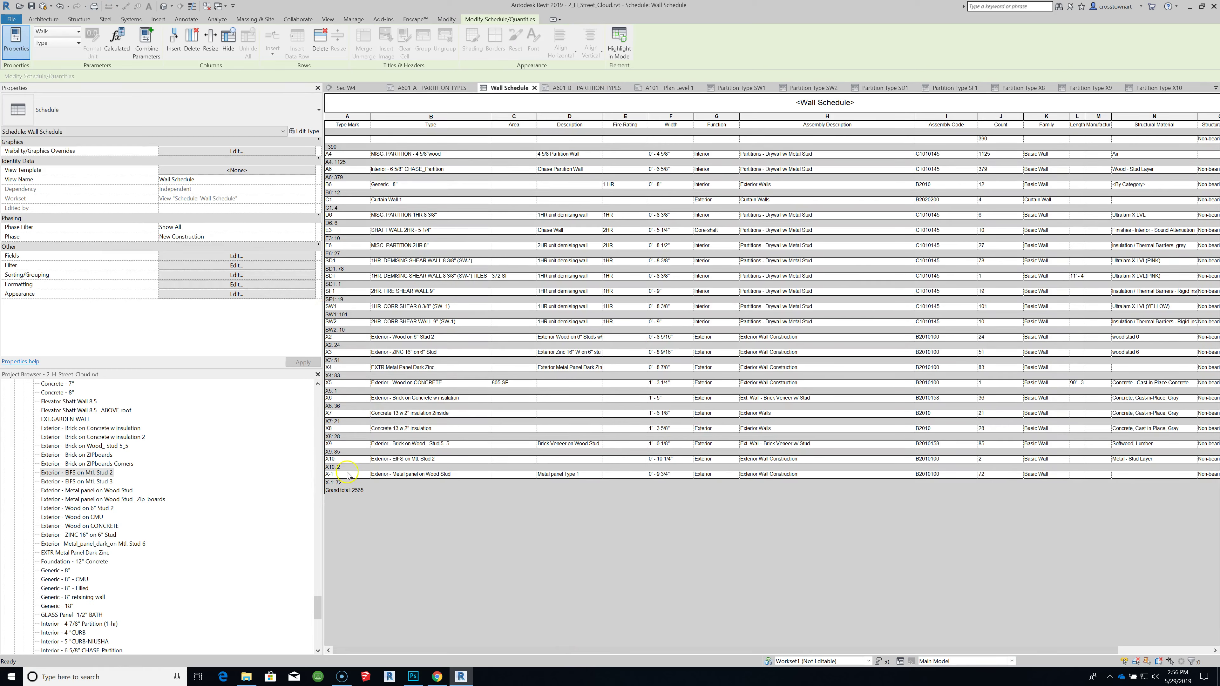
{"action": "left_click", "coordinate": [394, 459]}
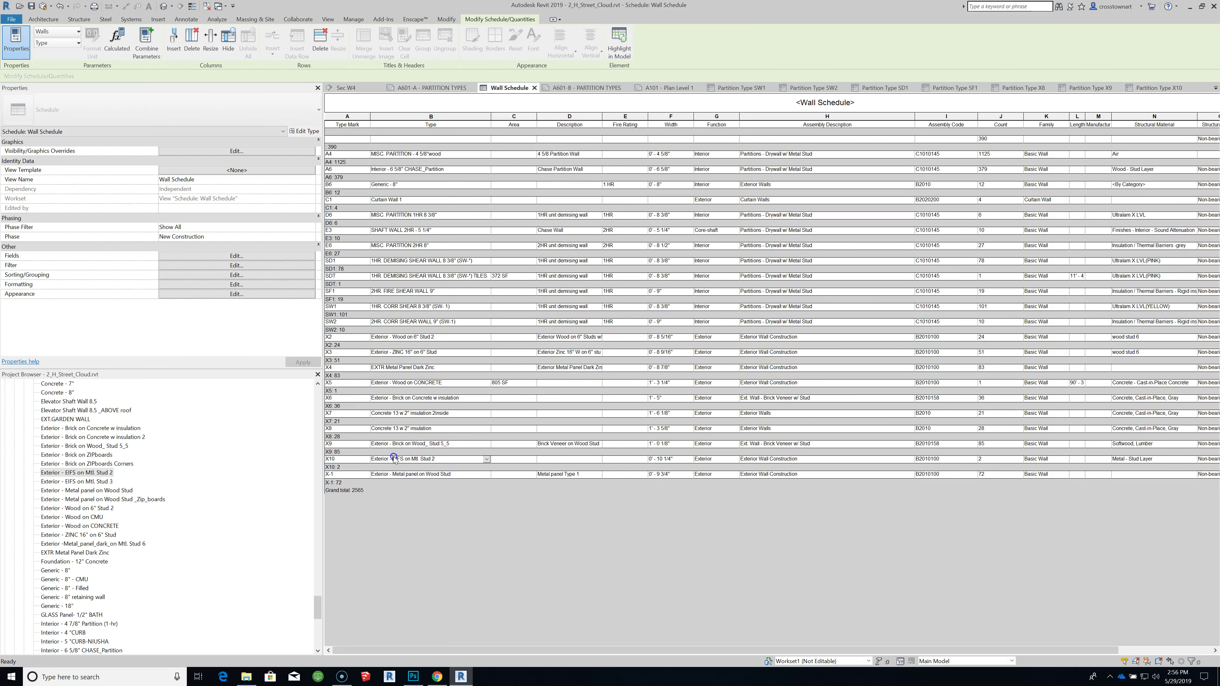
{"action": "left_click", "coordinate": [329, 459]}
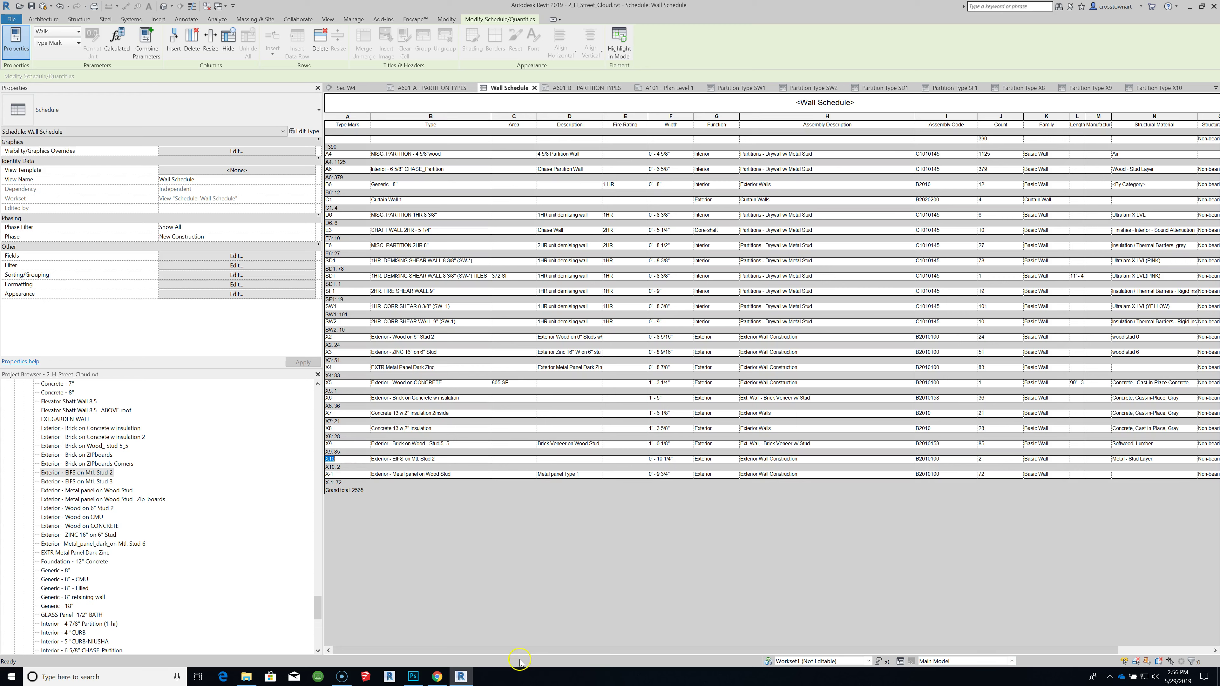